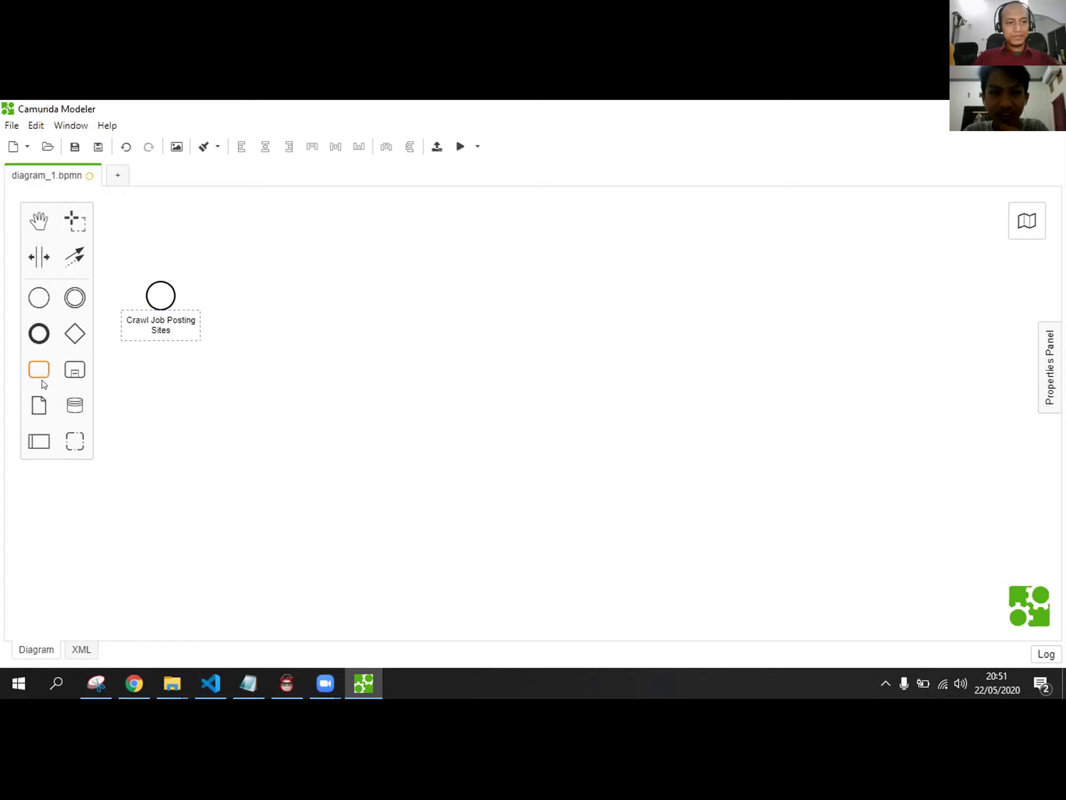
- Add a task to the right of the "Crawl Job Posting Sites" start event
click(39, 369)
click(341, 309)
click(442, 356)
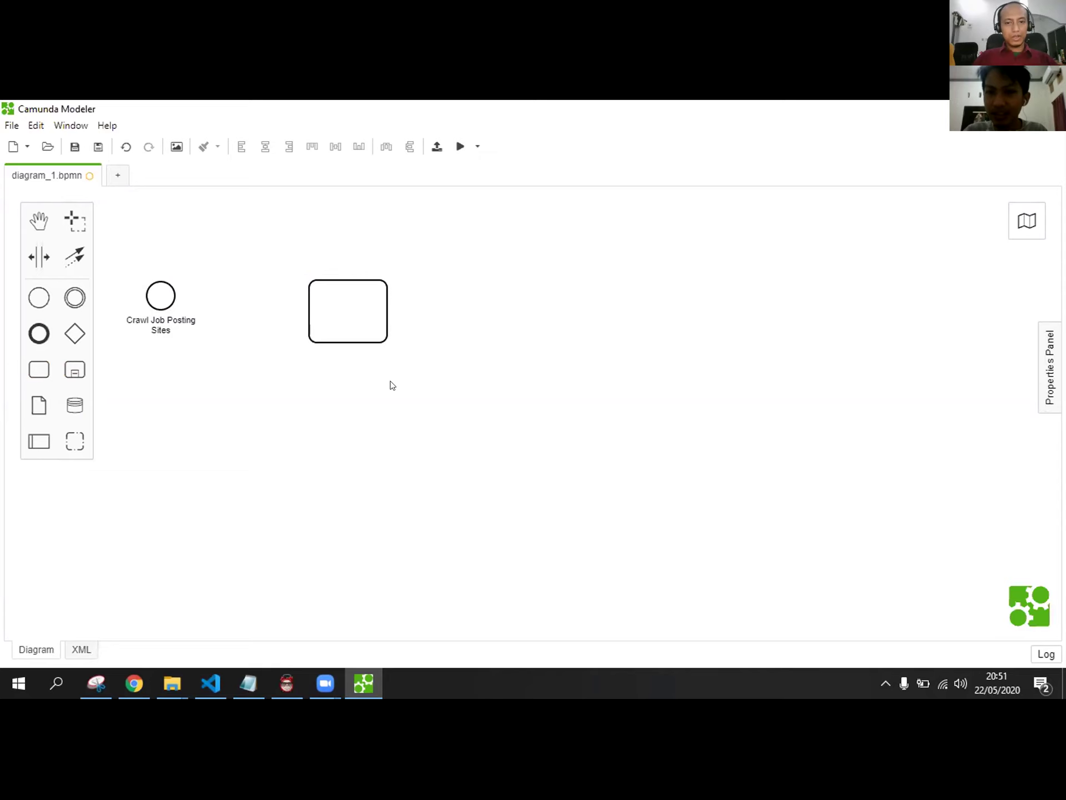
- Label the new task "Scrape jobs.id Job Collection Pages", following the lovia-jobs-crawler reference diagram open in Chrome
key(alt+Tab)
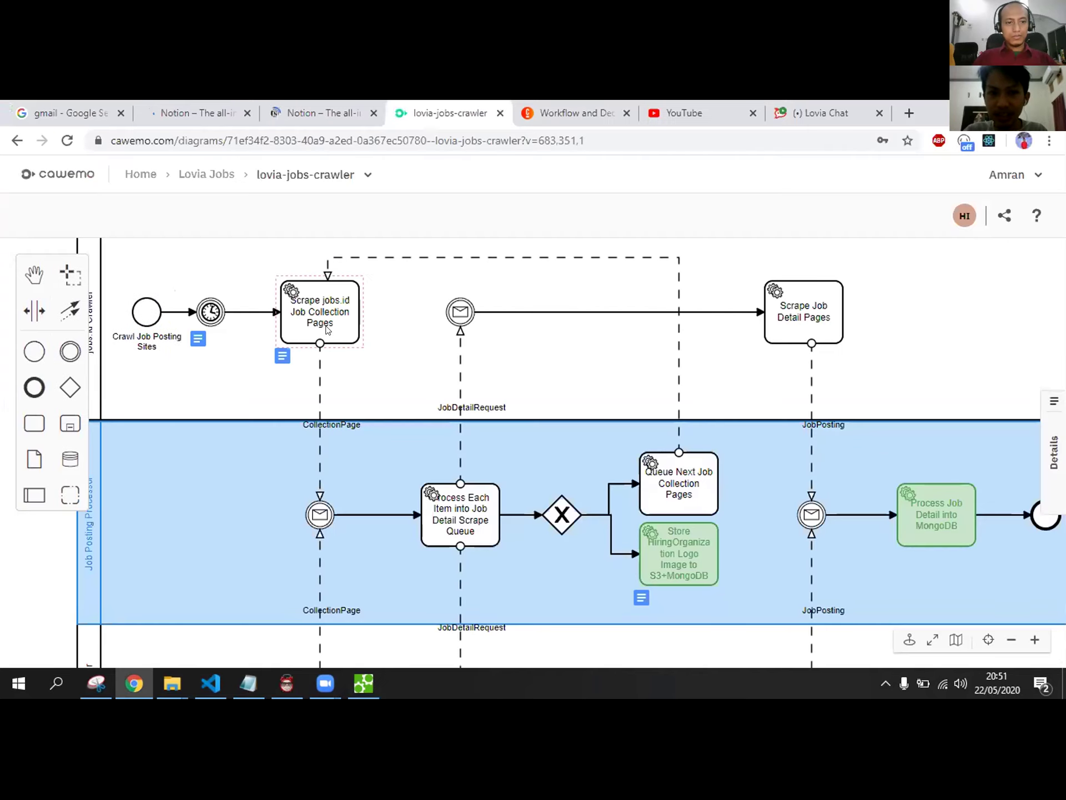
key(alt+Tab)
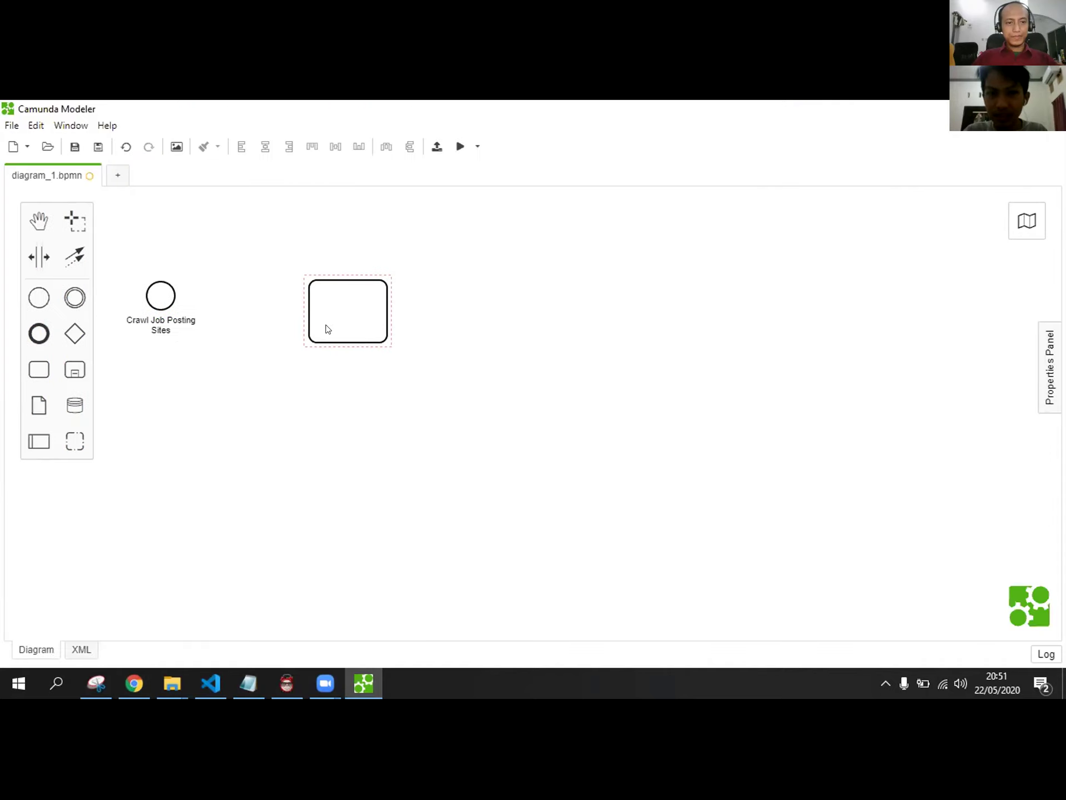
key(alt+Tab)
key(alt+Tab)
double_click(329, 311)
text(S)
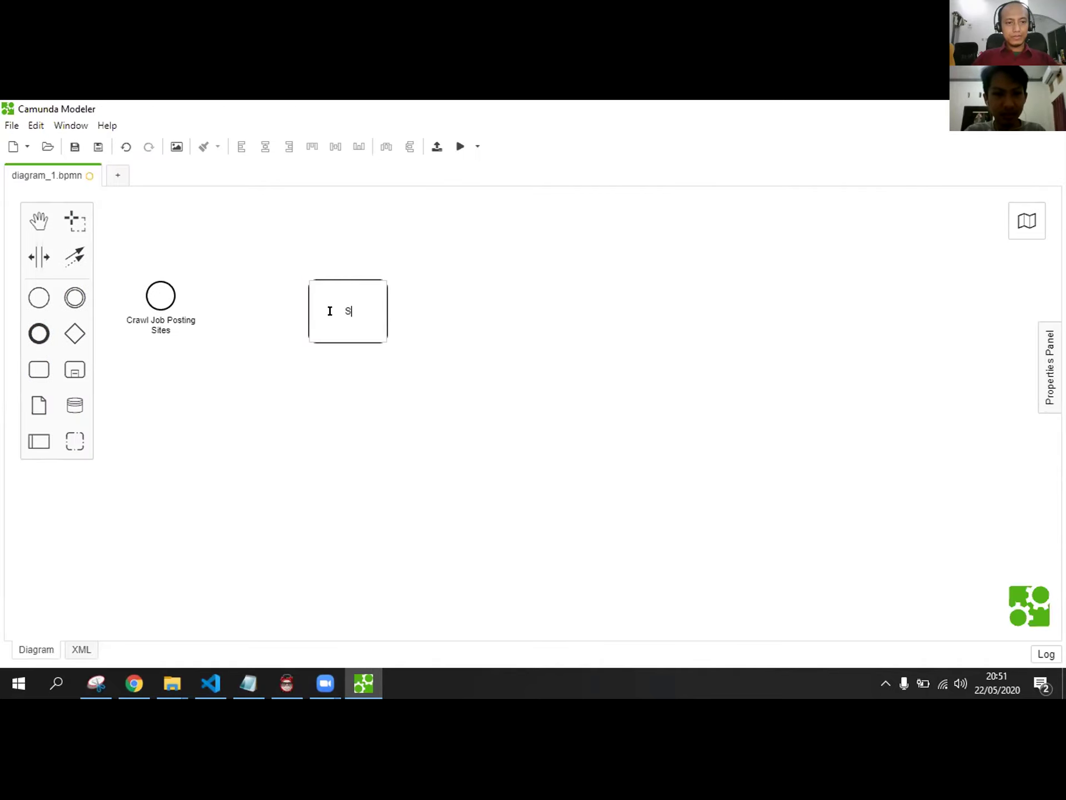
text(crape)
key(alt+Tab)
key(alt+Tab)
text(jobs.id)
key(alt+Tab)
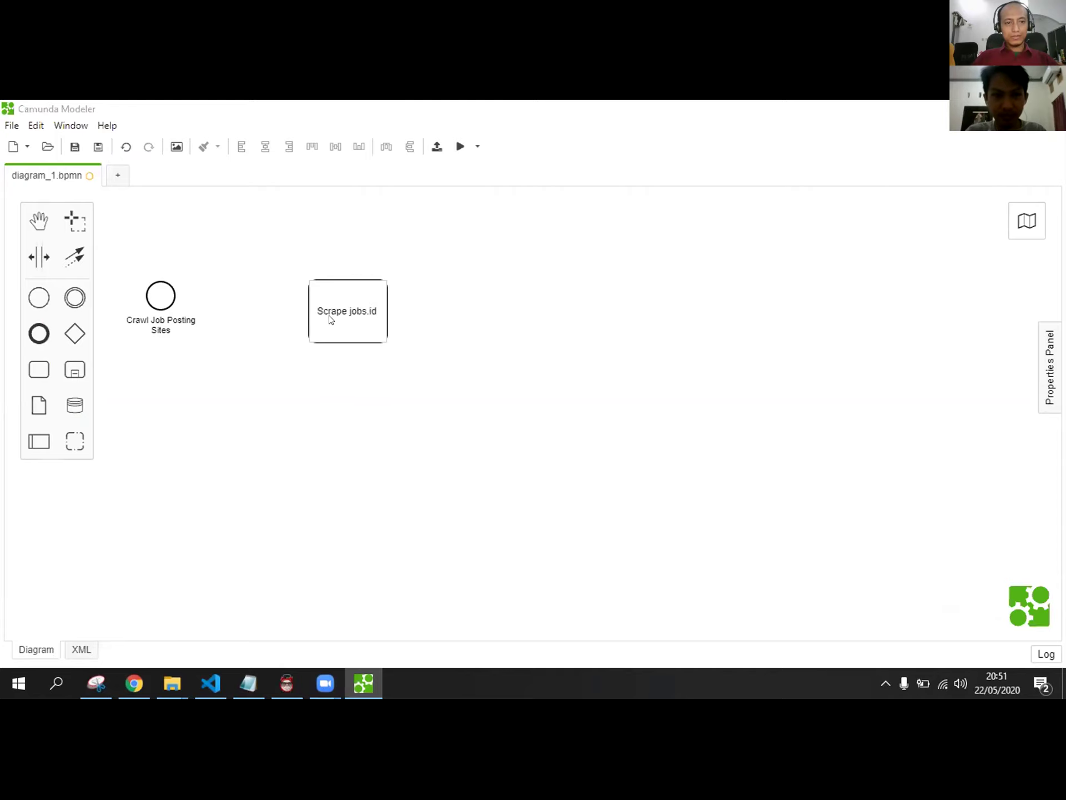
key(alt+Tab)
key(alt+Tab)
text(Job Collection)
key(alt+Tab)
key(alt+Tab)
text(Pages)
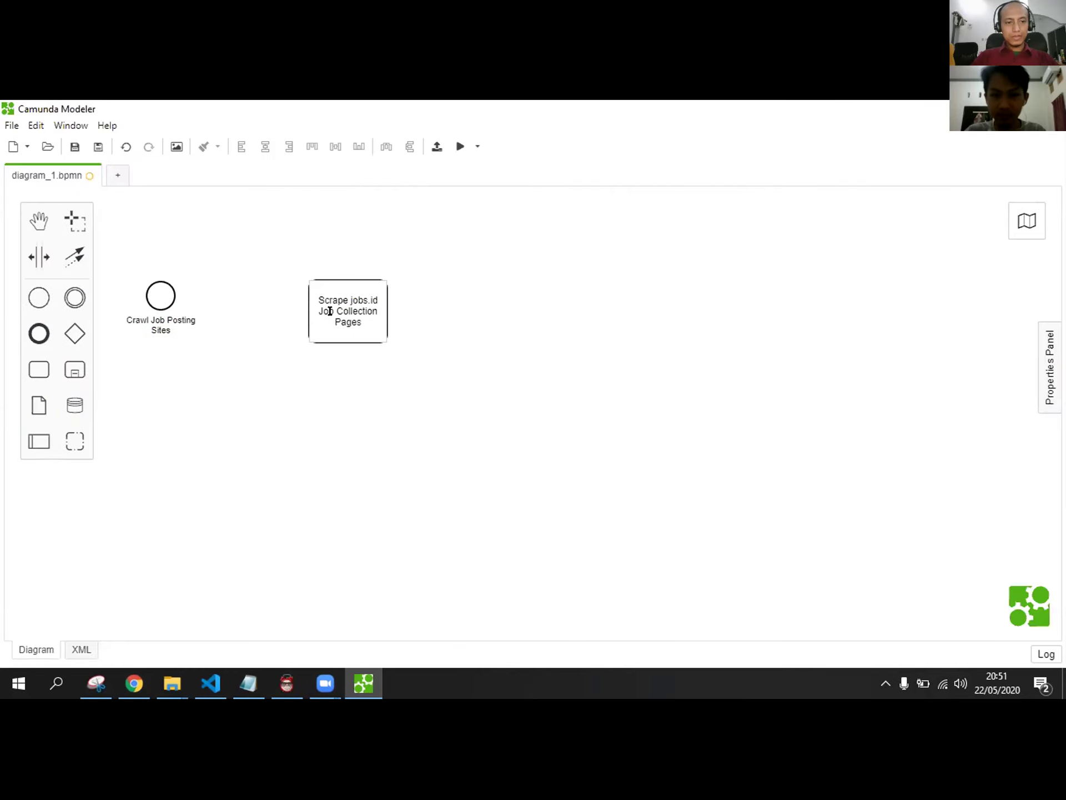
click(365, 467)
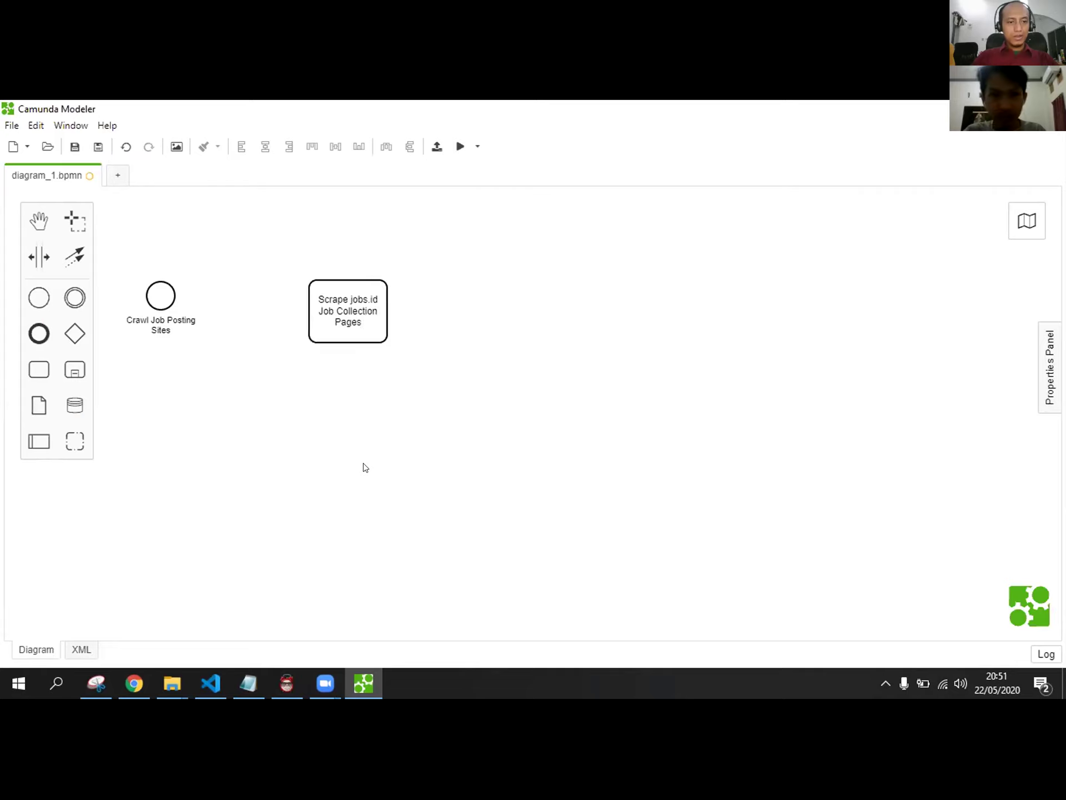
- Move the "Scrape jobs.id Job Collection Pages" task slightly farther right from the start event
drag(361, 284, 394, 285)
click(352, 422)
key(alt+Tab)
key(alt+Tab)
- Connect the start event to the scrape task with a sequence flow and raise the task so the flow is straight
click(160, 325)
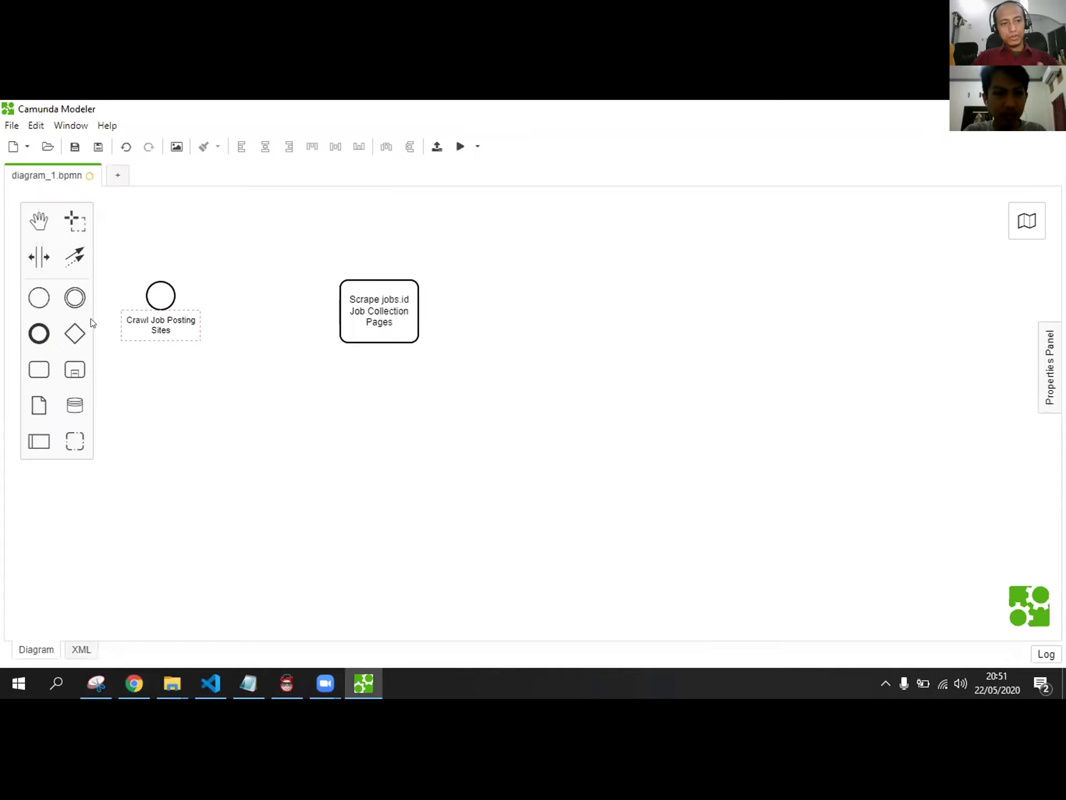
click(164, 292)
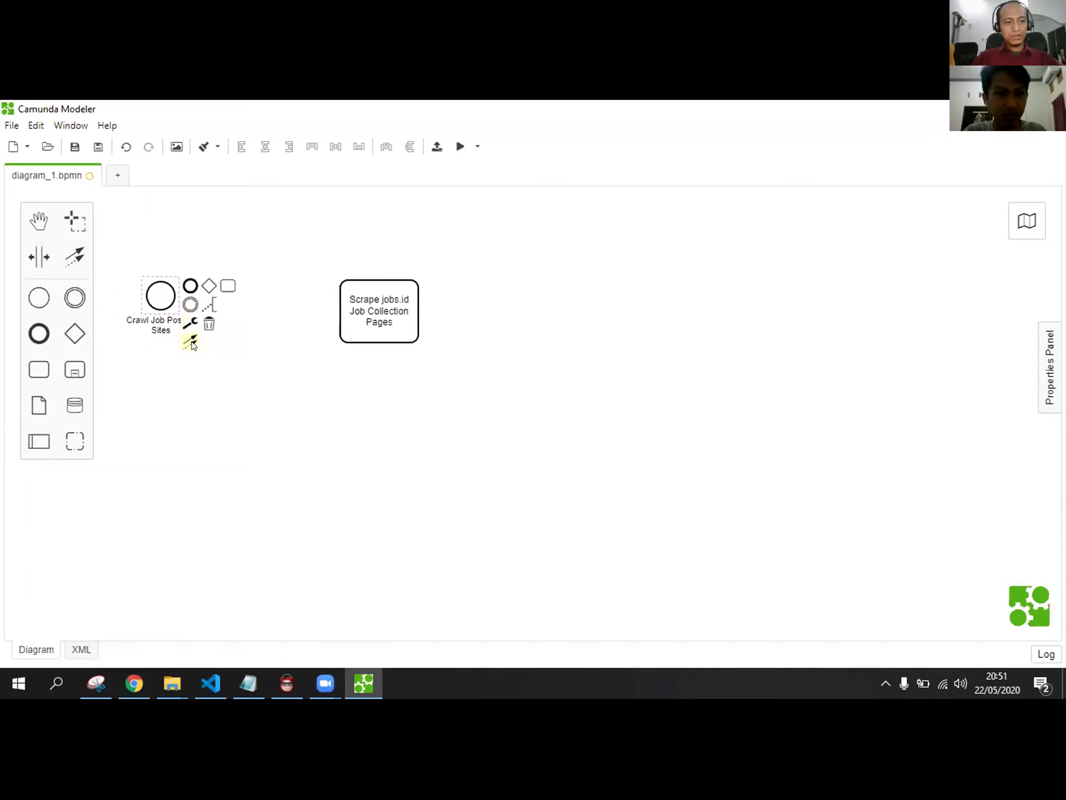
drag(193, 340, 339, 308)
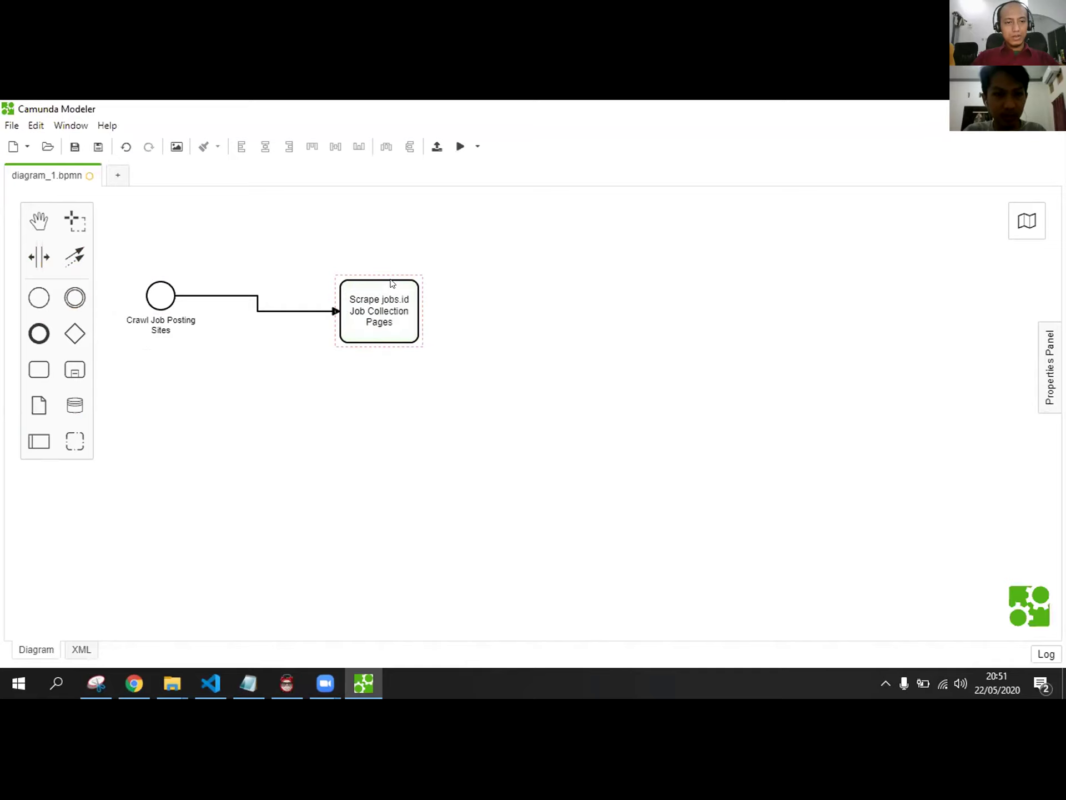
drag(392, 284, 386, 264)
click(391, 364)
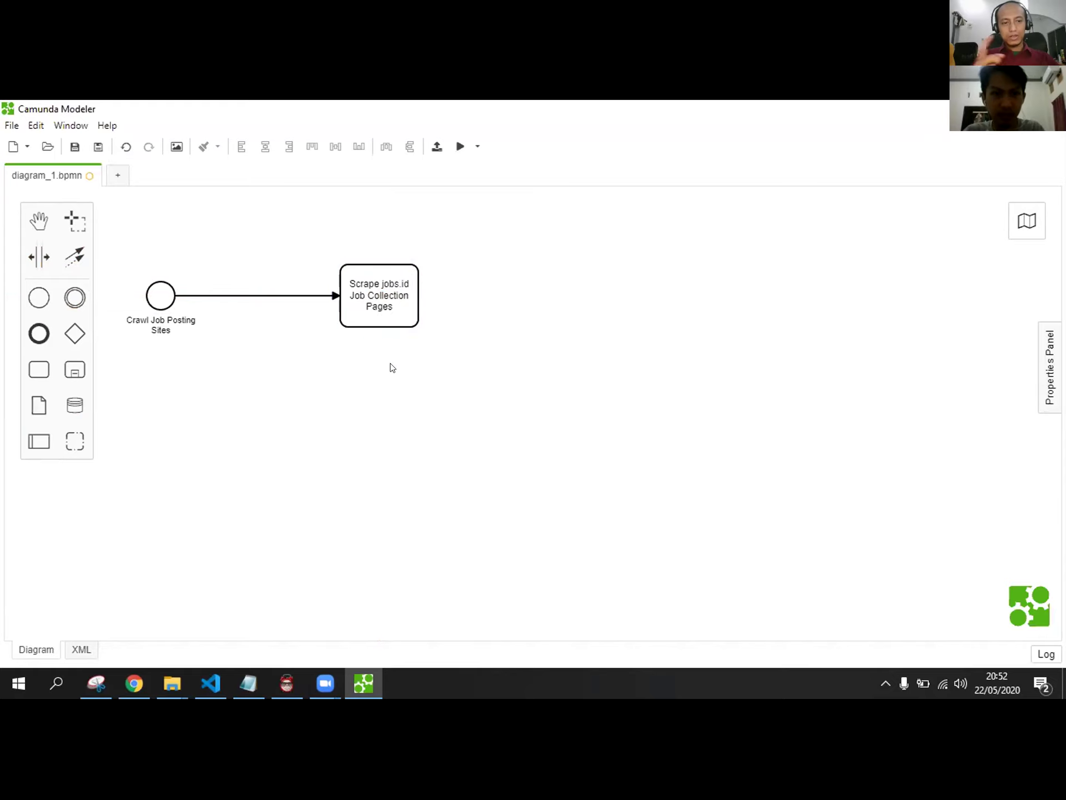
- Place an end event to the right of the scrape task, level with the start event
right_click(383, 304)
click(217, 359)
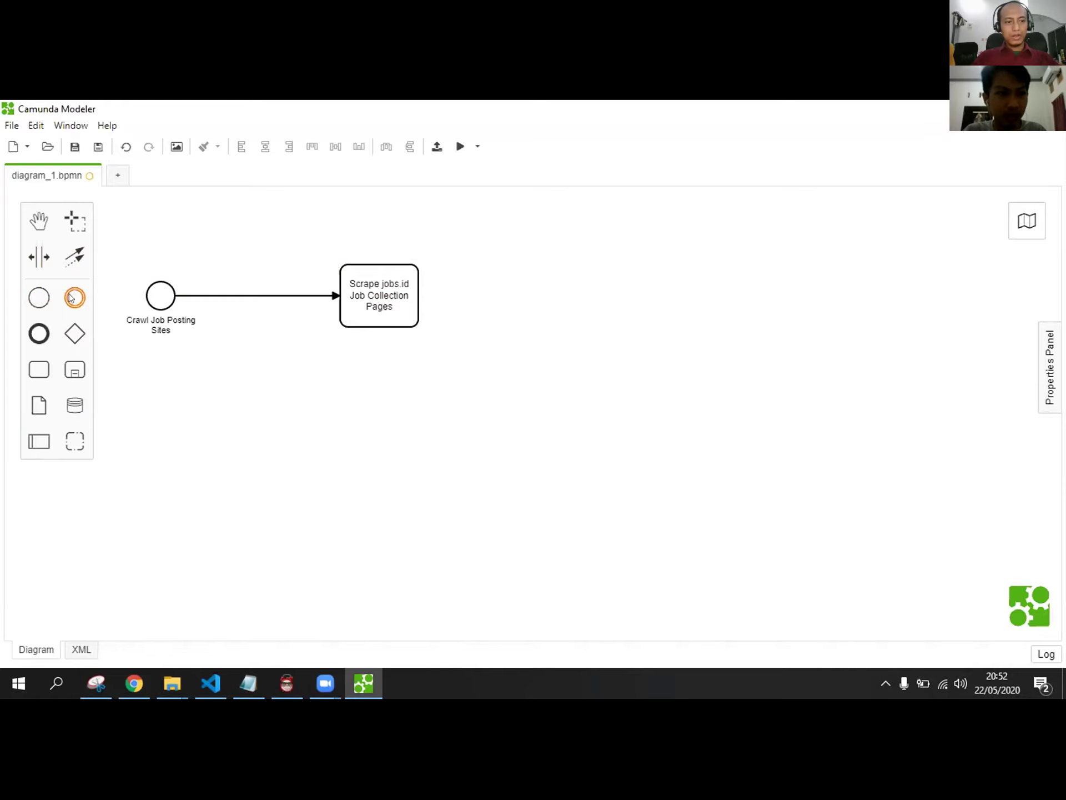
click(32, 343)
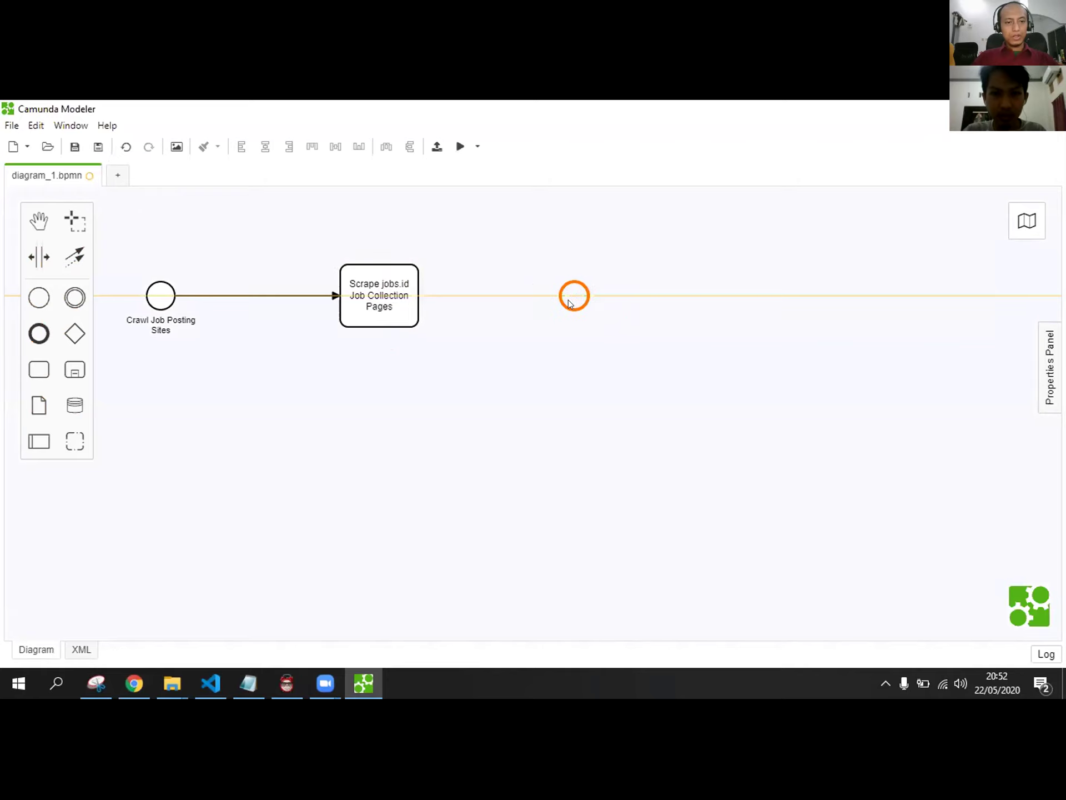
click(574, 295)
right_click(408, 299)
click(414, 424)
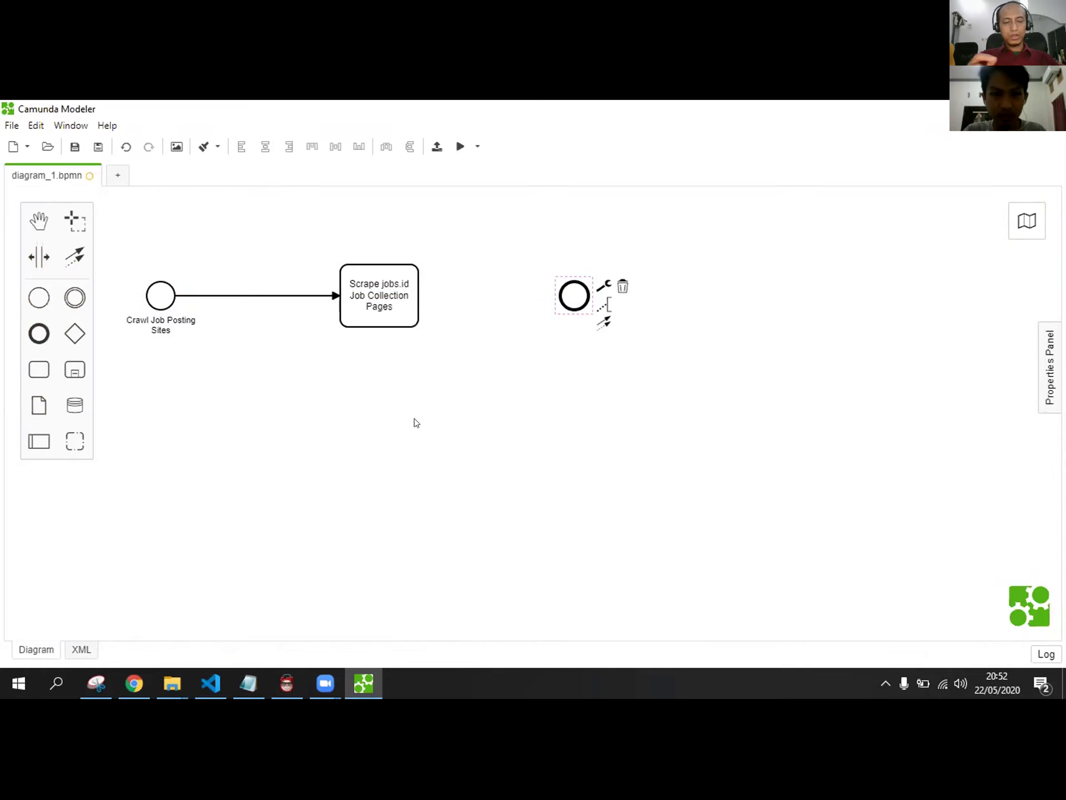
- Connect the scrape task to the end event with a sequence flow
click(404, 302)
drag(434, 324, 572, 295)
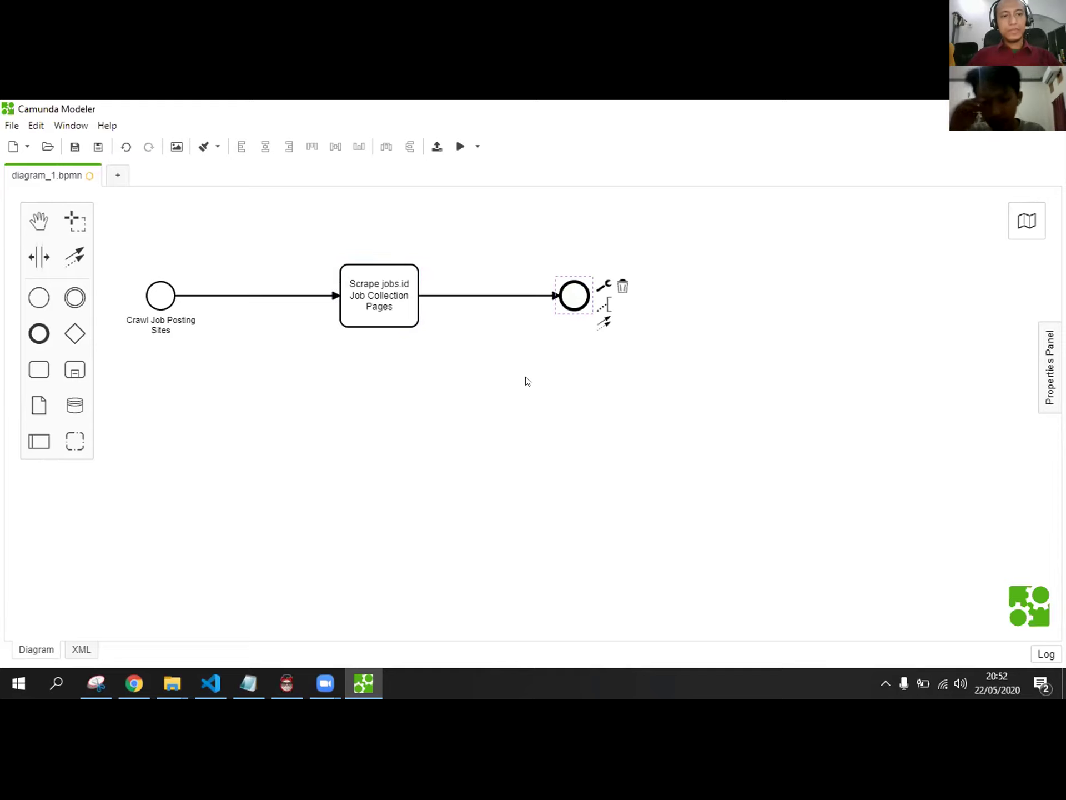
click(556, 357)
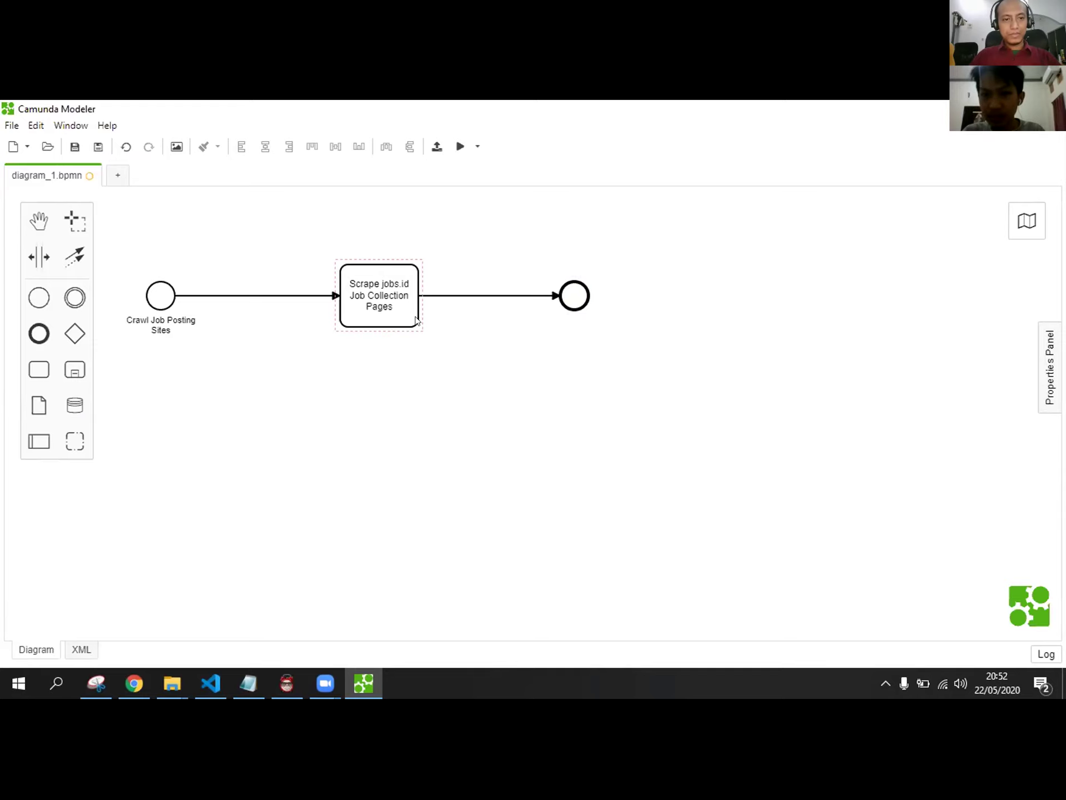
- Shift the scrape task slightly left along the straight flow
drag(389, 298, 371, 299)
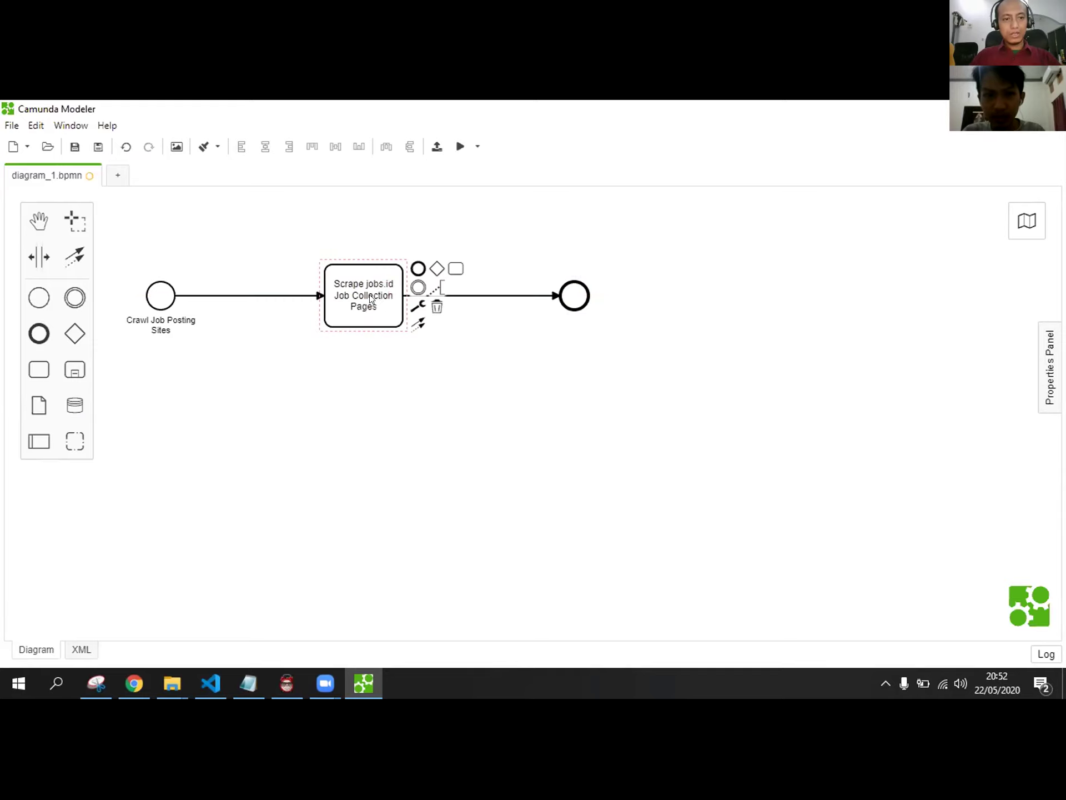
click(475, 365)
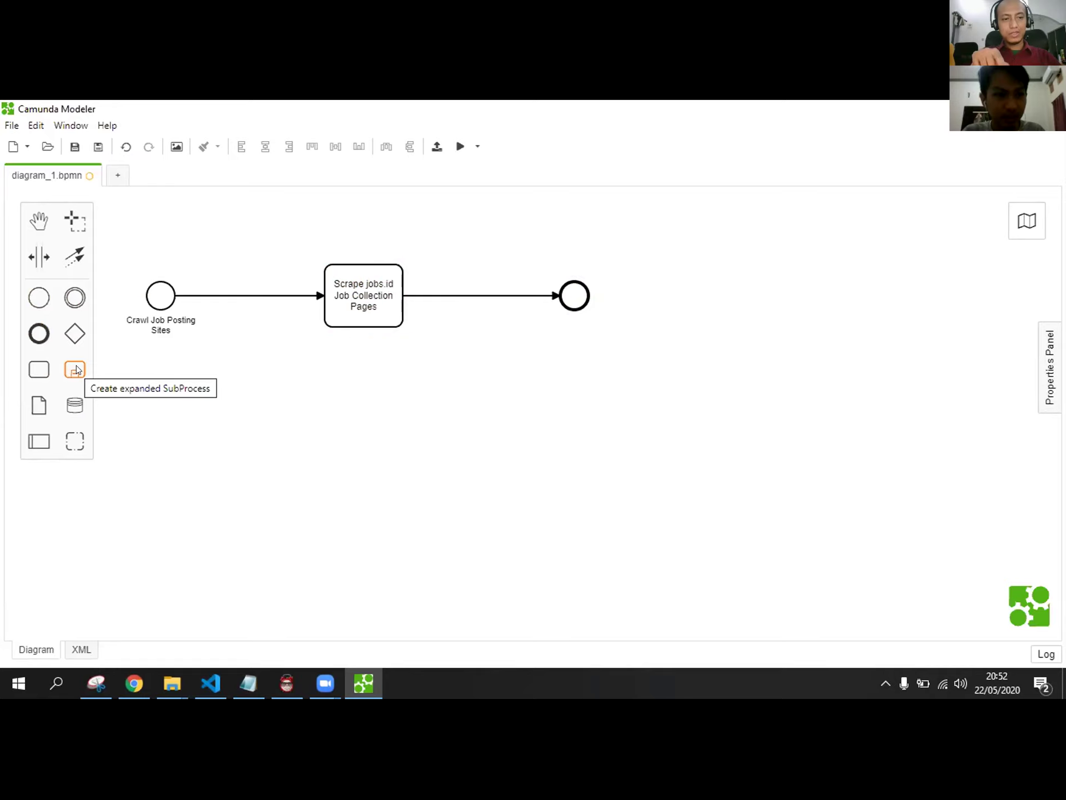
- Delete the end event that follows the scrape task
click(576, 304)
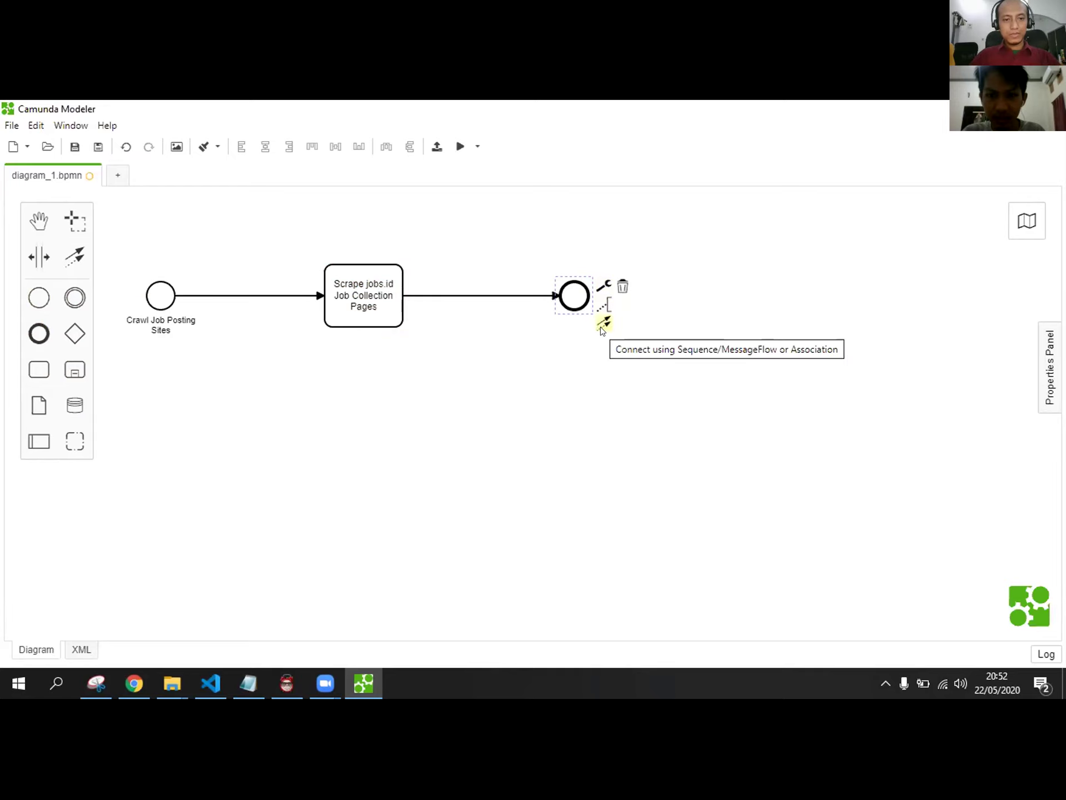
mouse_move(576, 298)
mouse_down()
mouse_move(575, 312)
mouse_move(488, 322)
mouse_move(560, 299)
mouse_up()
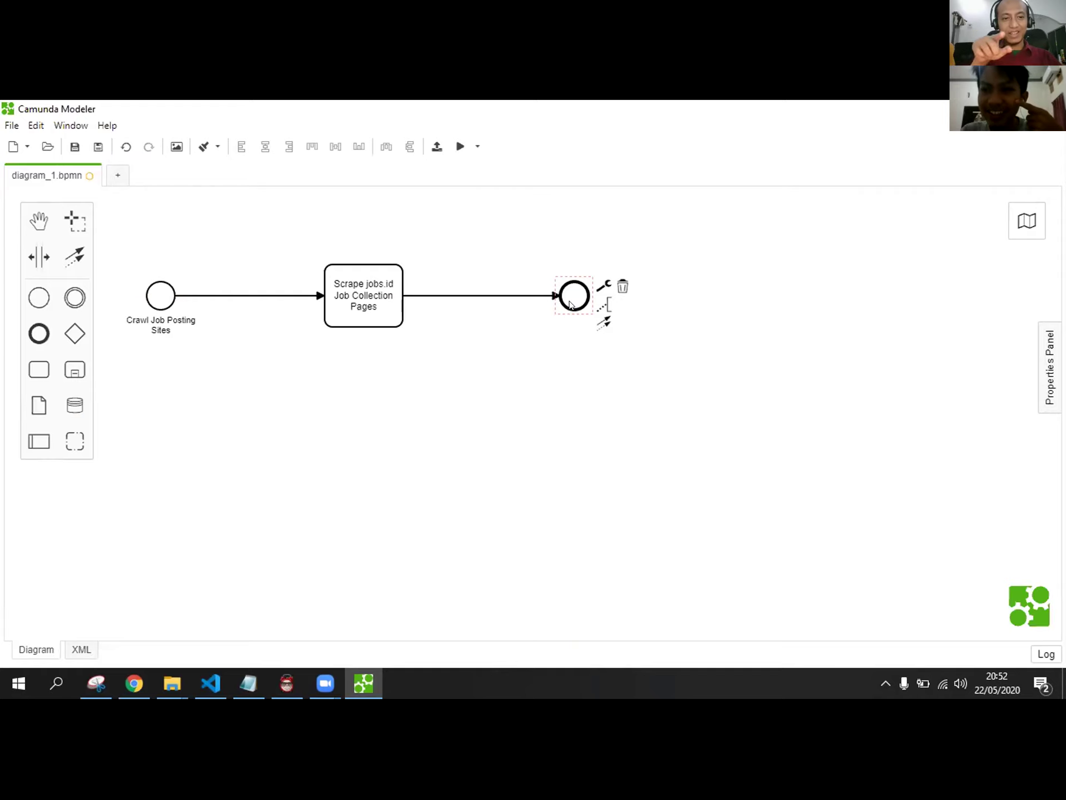
click(622, 286)
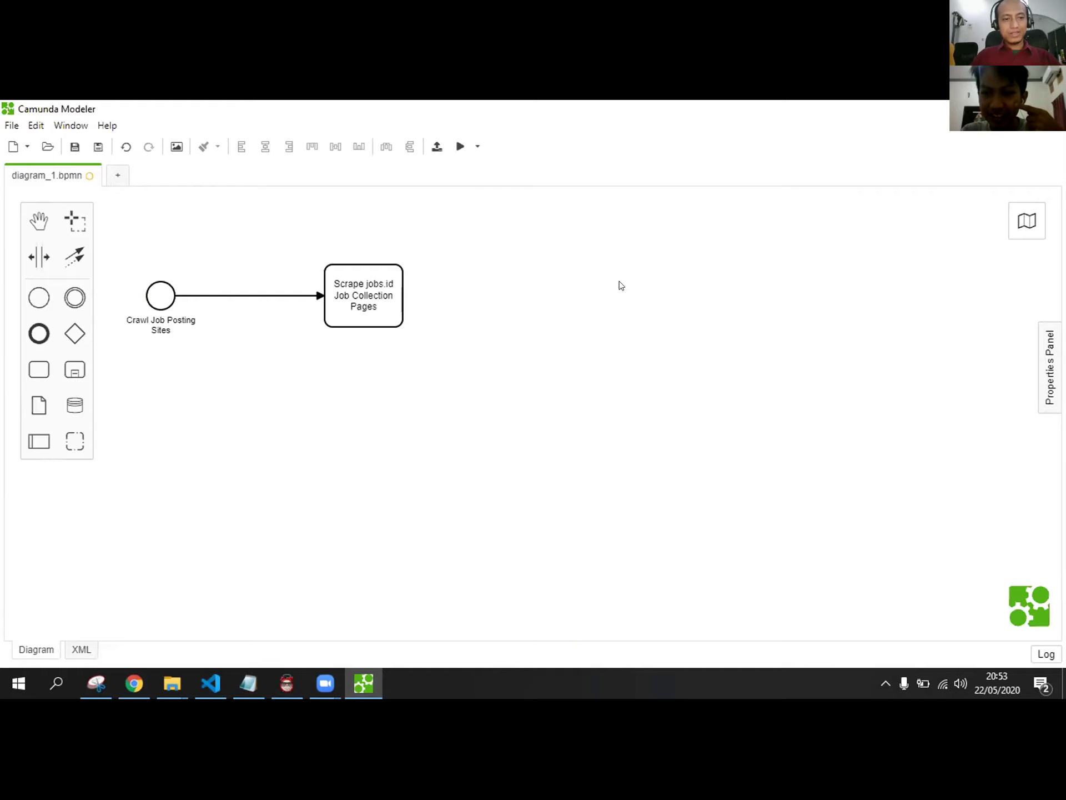
- Append a connected end event directly from the "Scrape jobs.id Job Collection Pages" task
click(368, 306)
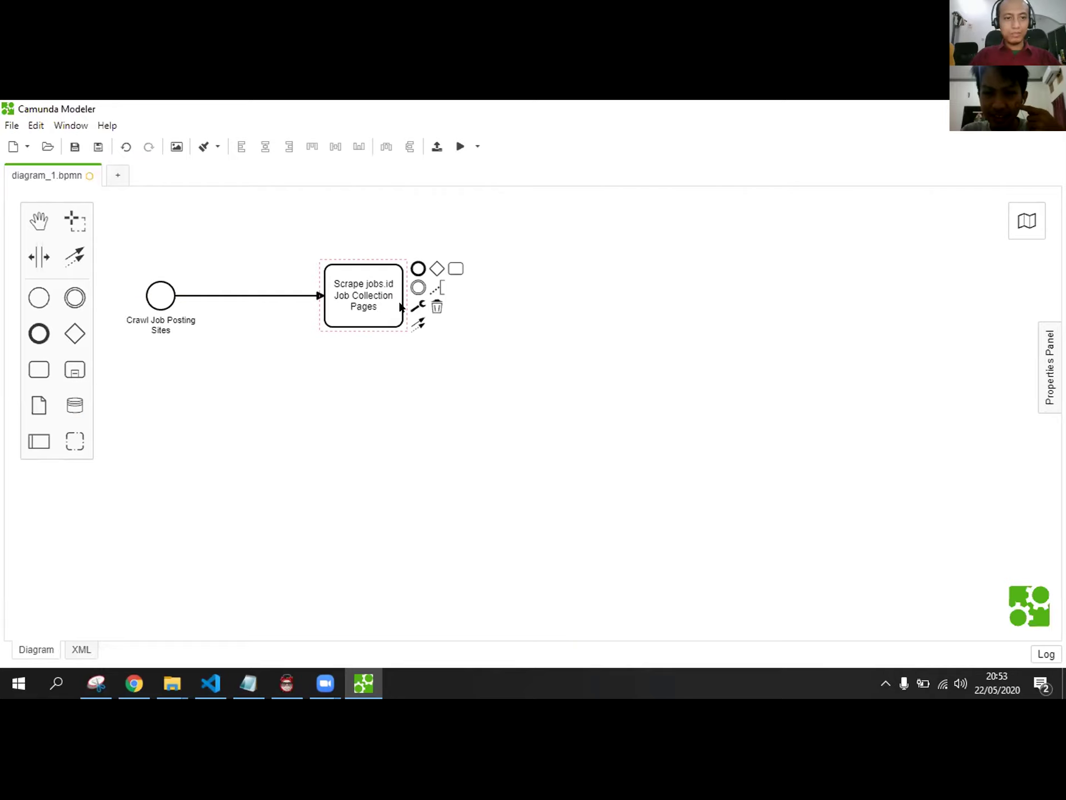
click(417, 269)
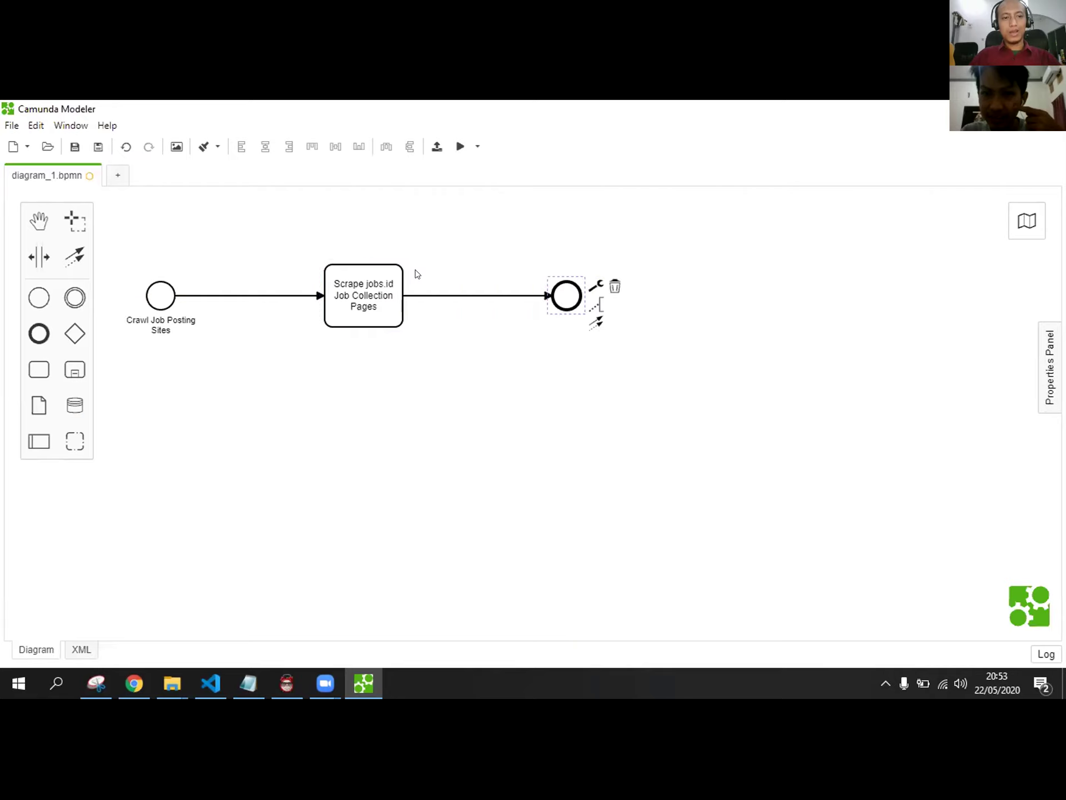
click(429, 392)
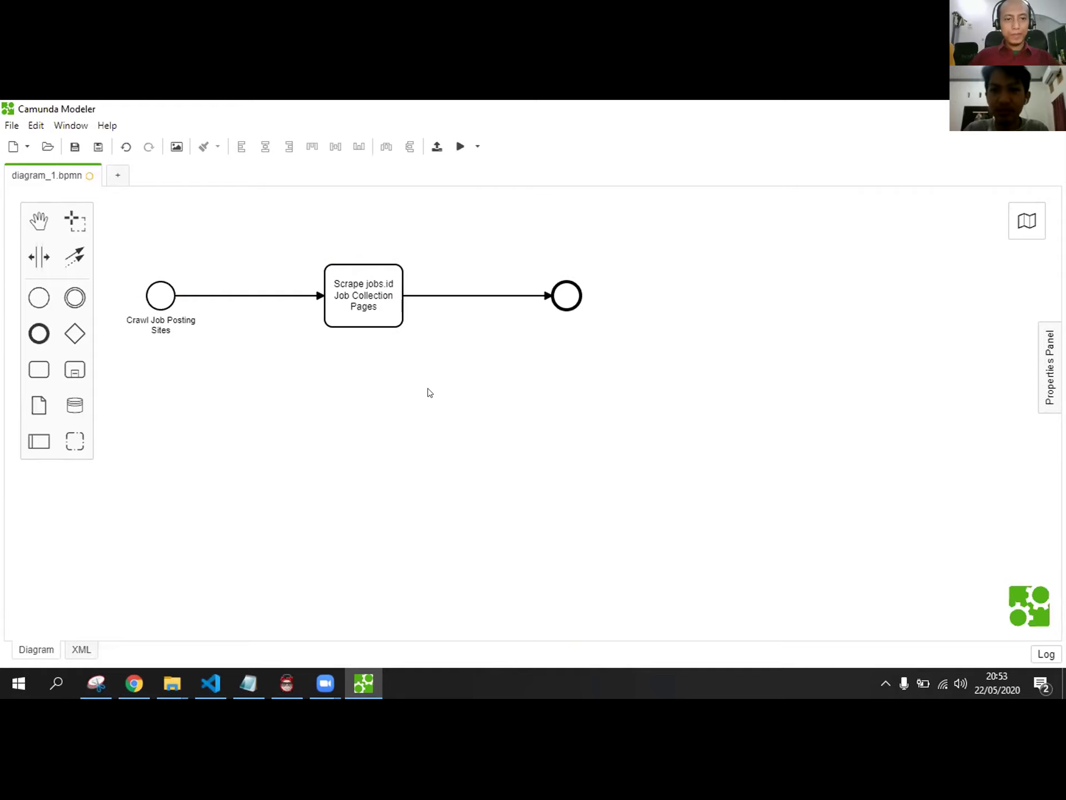
- Open the end event's label for editing and examine the flow endings in the lovia-jobs-crawler reference diagram in Chrome
double_click(567, 295)
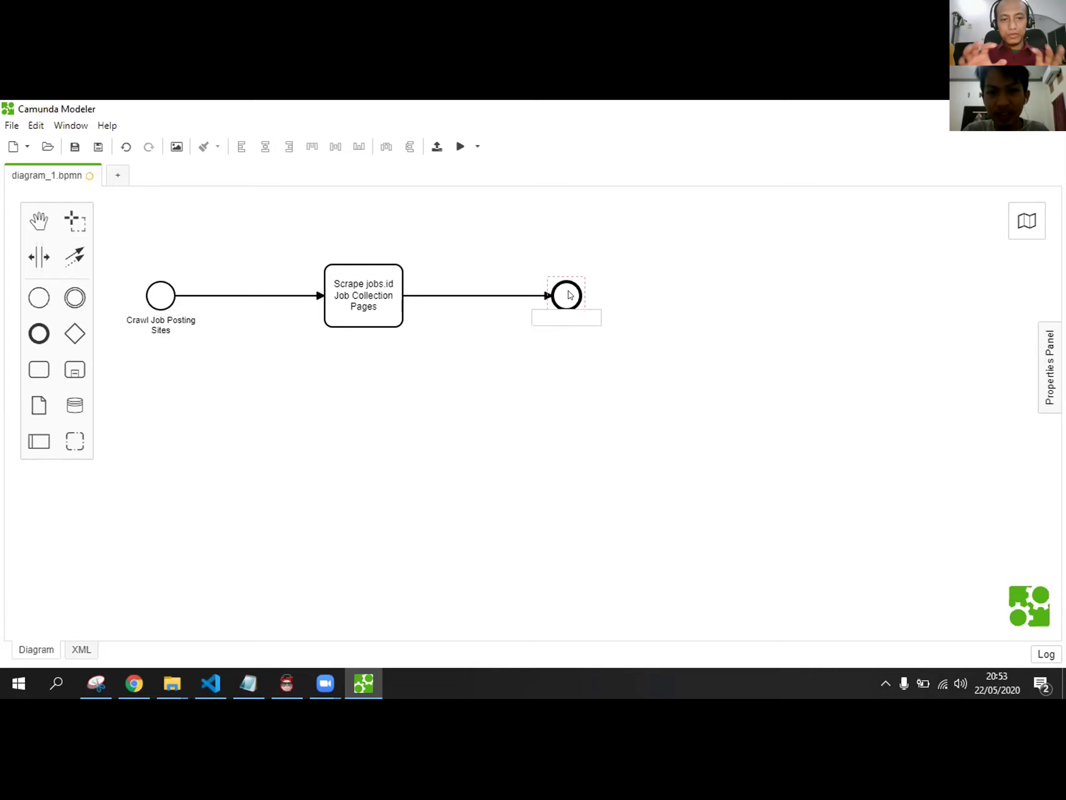
key(alt+Tab)
scroll(667, 433, down, 4)
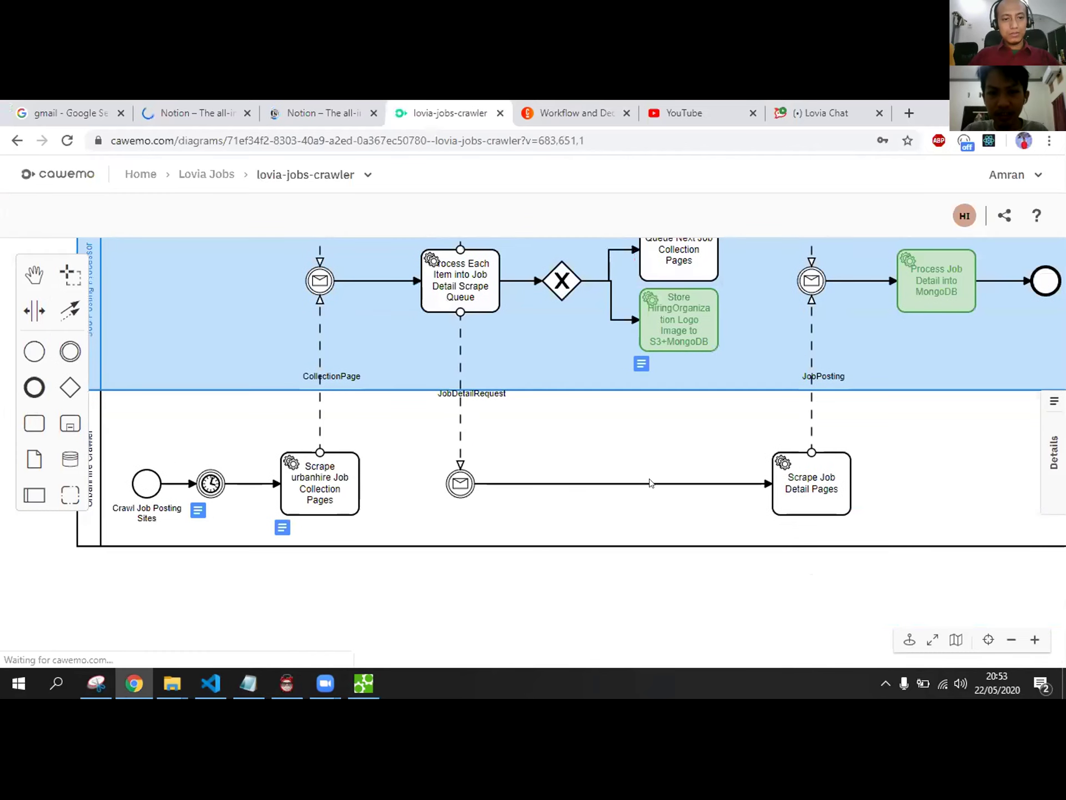
drag(657, 531, 411, 561)
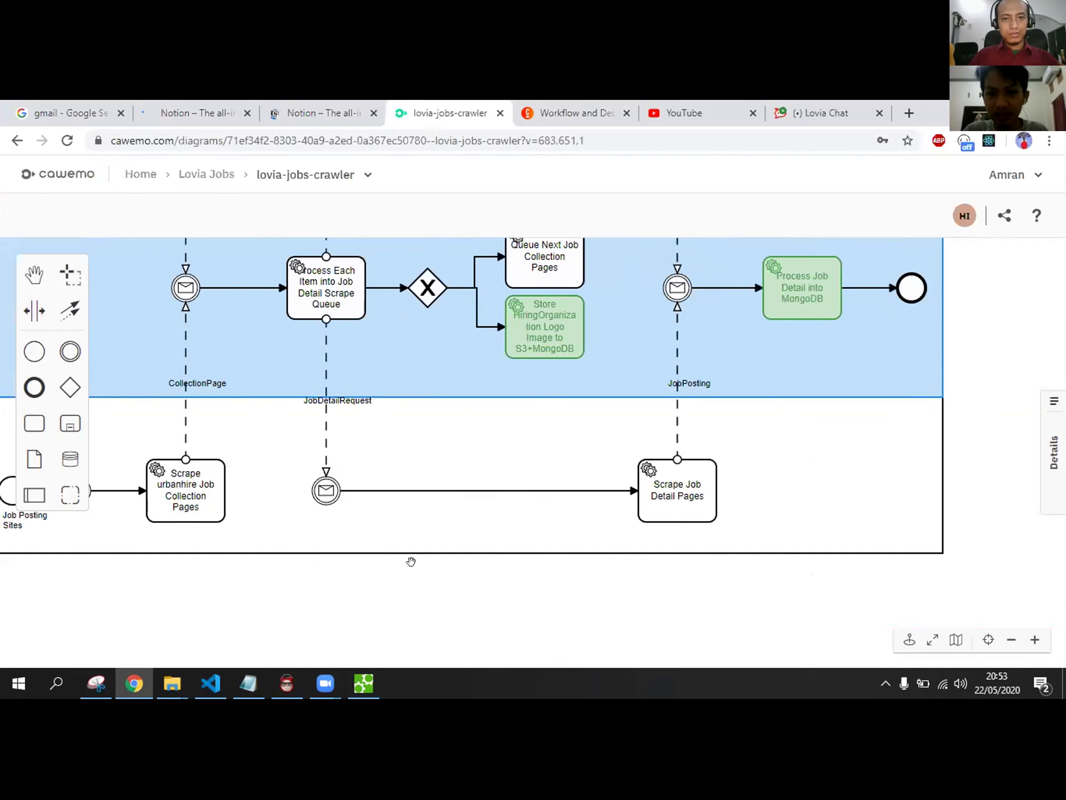
scroll(411, 561, right, 5)
scroll(781, 440, up, 1)
scroll(774, 381, down, 4)
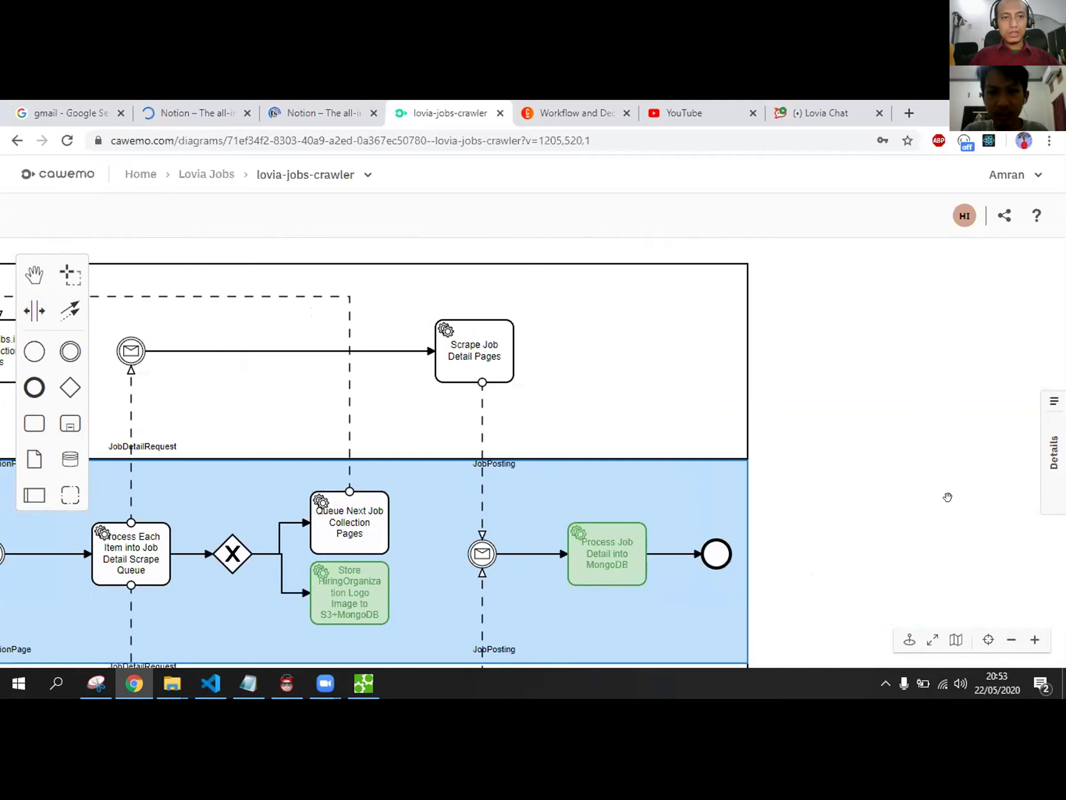
scroll(948, 497, left, 4)
key(alt+Tab)
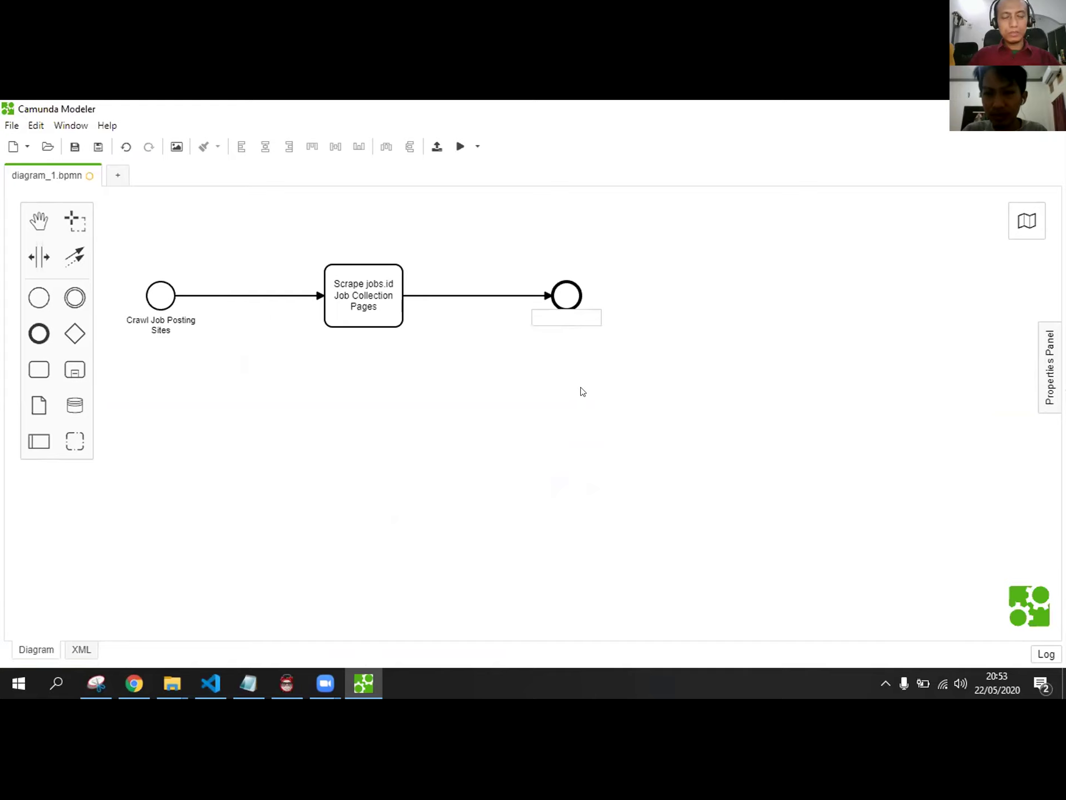
- Label the end event "Job Collection Pages Scraped" in Camunda Modeler
text(Job )
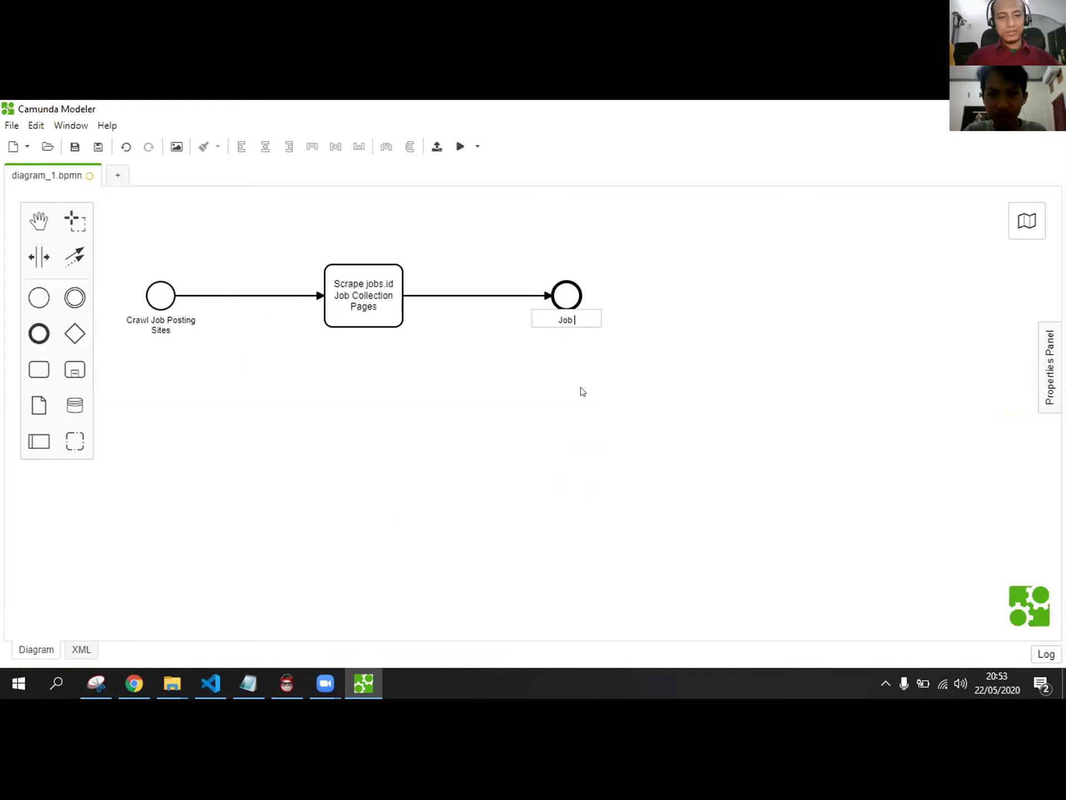
text(Ro)
key(BackSpace)
key(BackSpace)
text(colle)
key(BackSpace)
key(BackSpace)
key(BackSpace)
key(BackSpace)
key(BackSpace)
text(Co)
key(BackSpace)
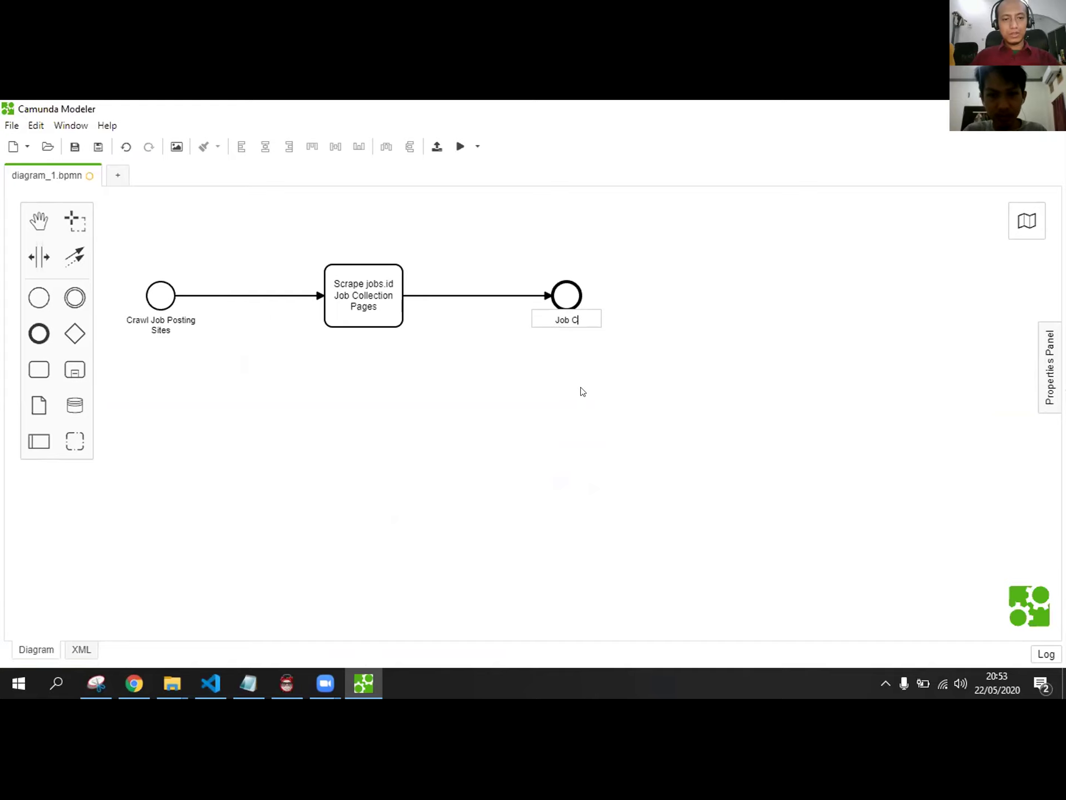
text(ollect)
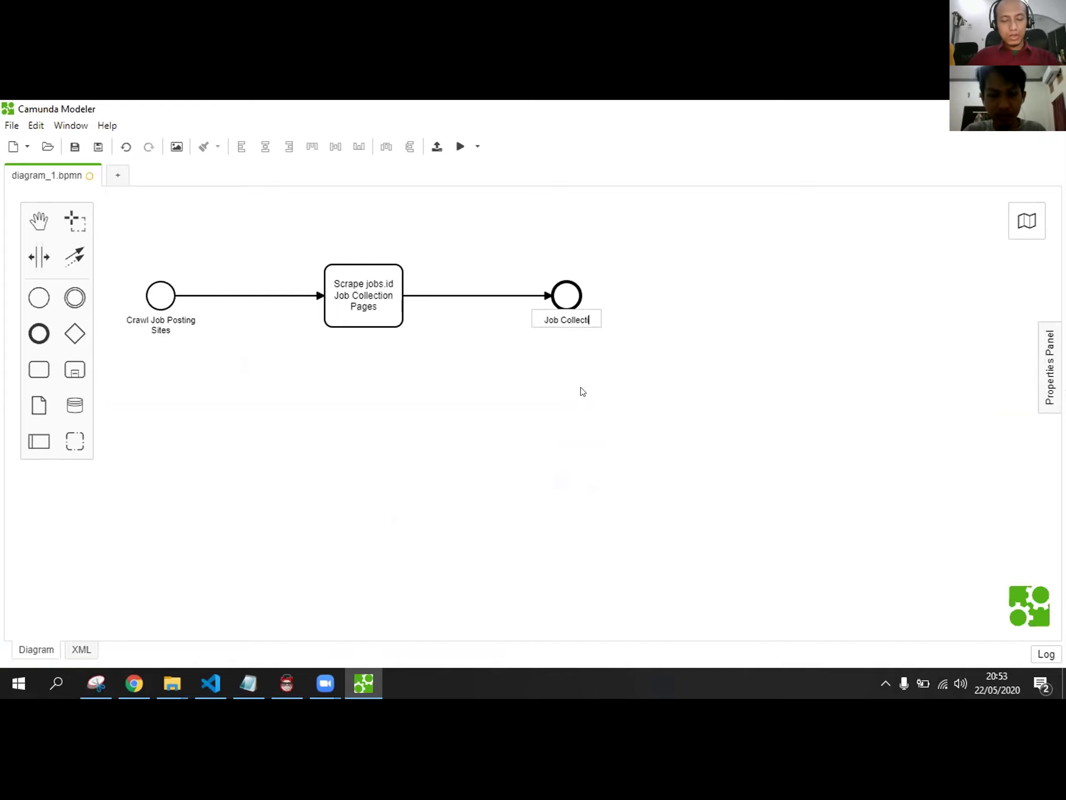
text(ion Pages Sca)
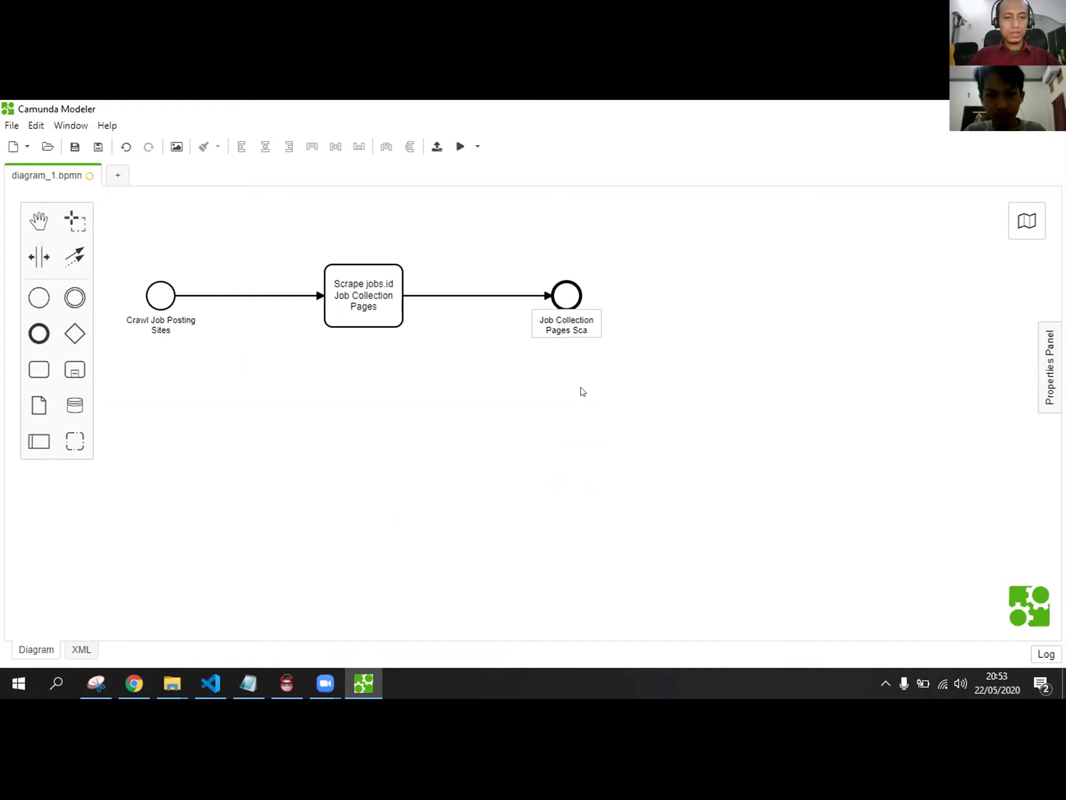
key(BackSpace)
text(raped)
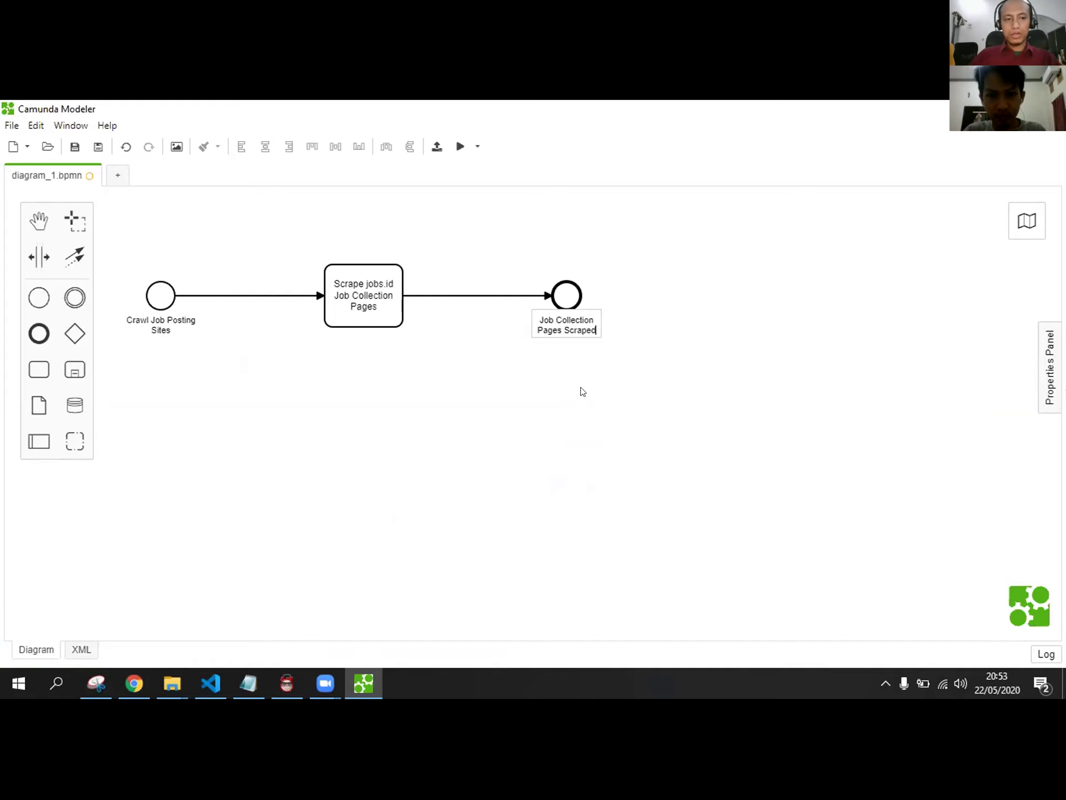
click(570, 396)
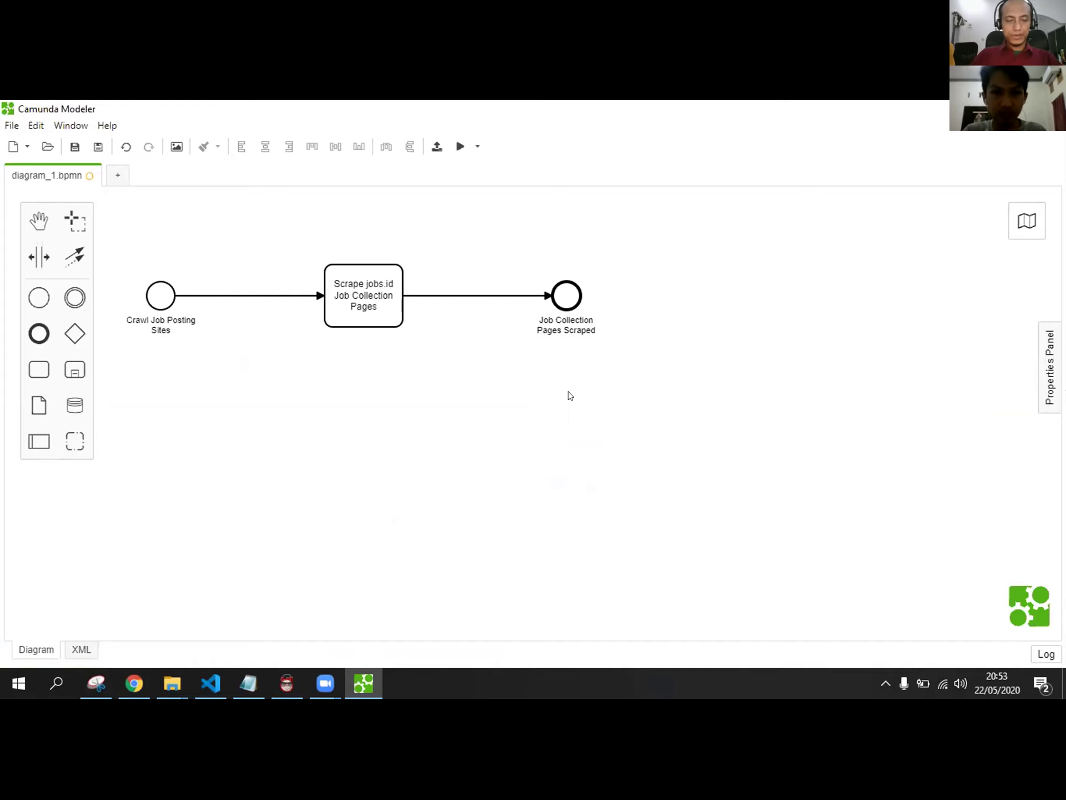
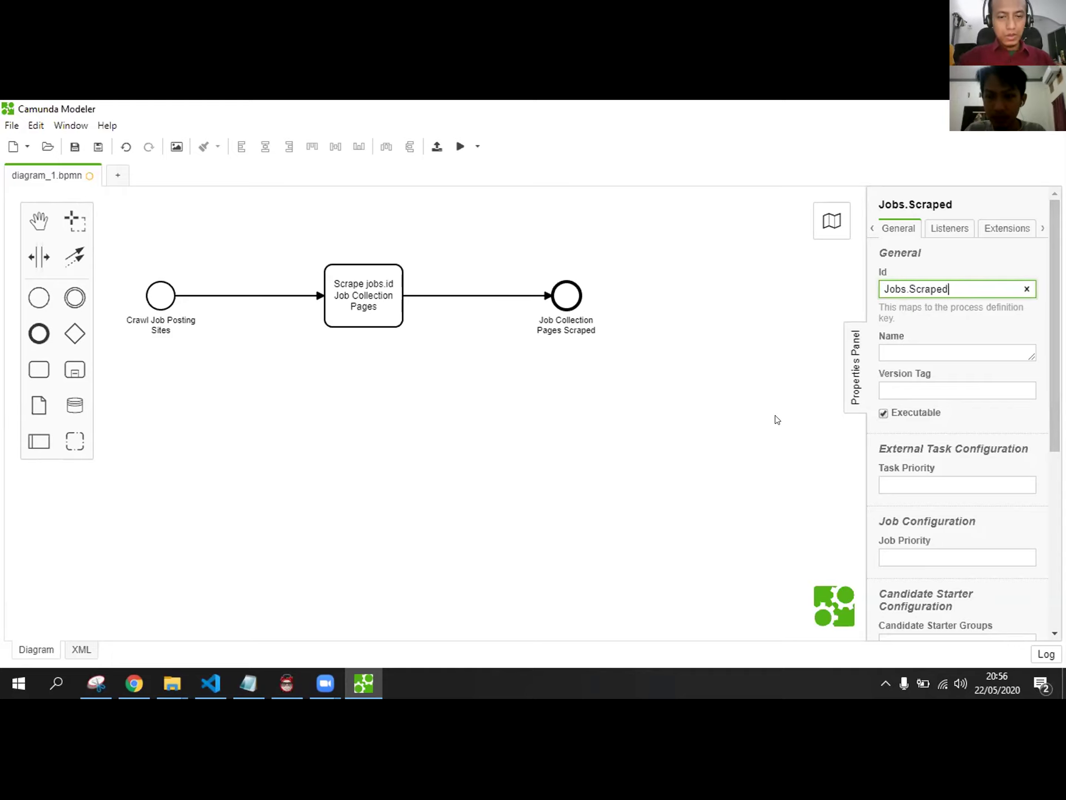
text(.)
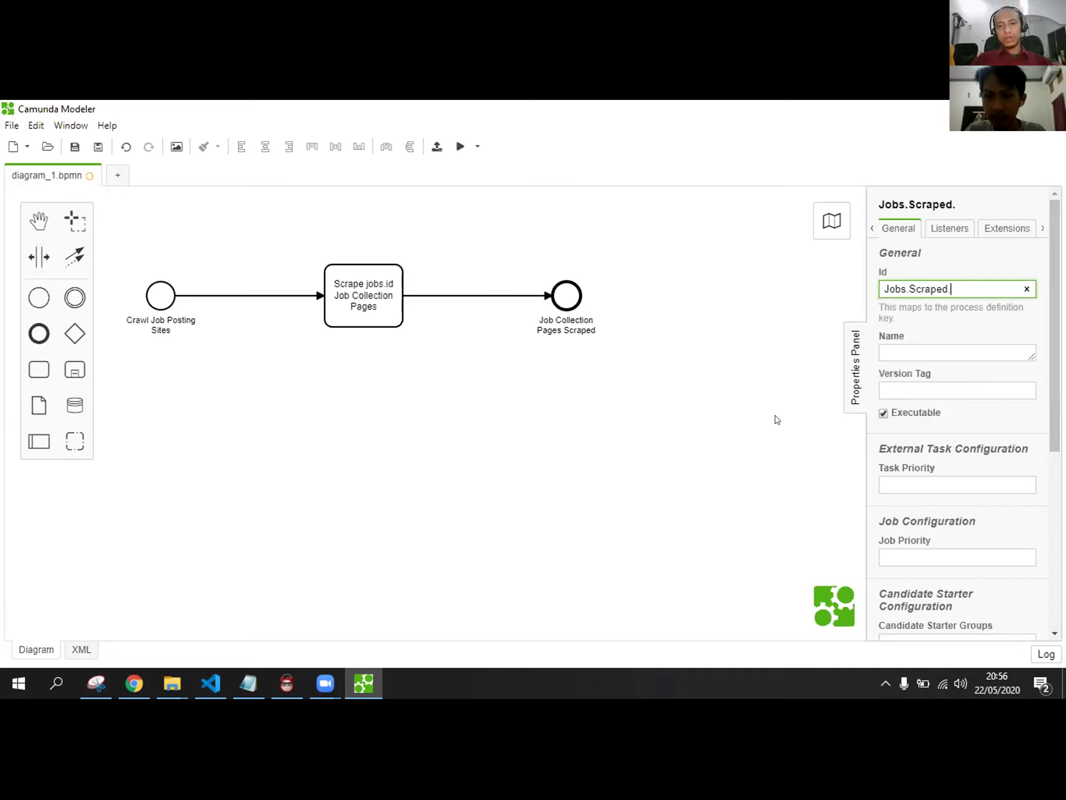
key(BackSpace)
key(BackSpace)
key(BackSpace)
key(BackSpace)
key(BackSpace)
key(BackSpace)
key(BackSpace)
key(BackSpace)
text(Crawl.Jobs)
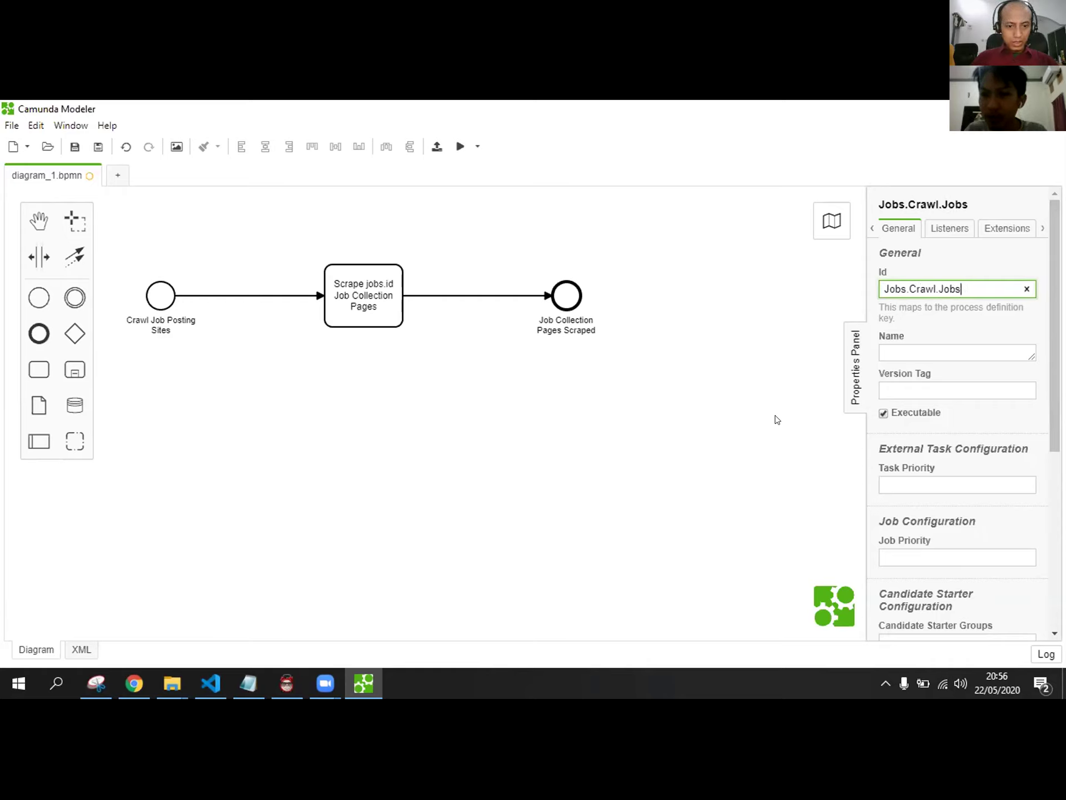
key(BackSpace)
key(BackSpace)
key(BackSpace)
key(BackSpace)
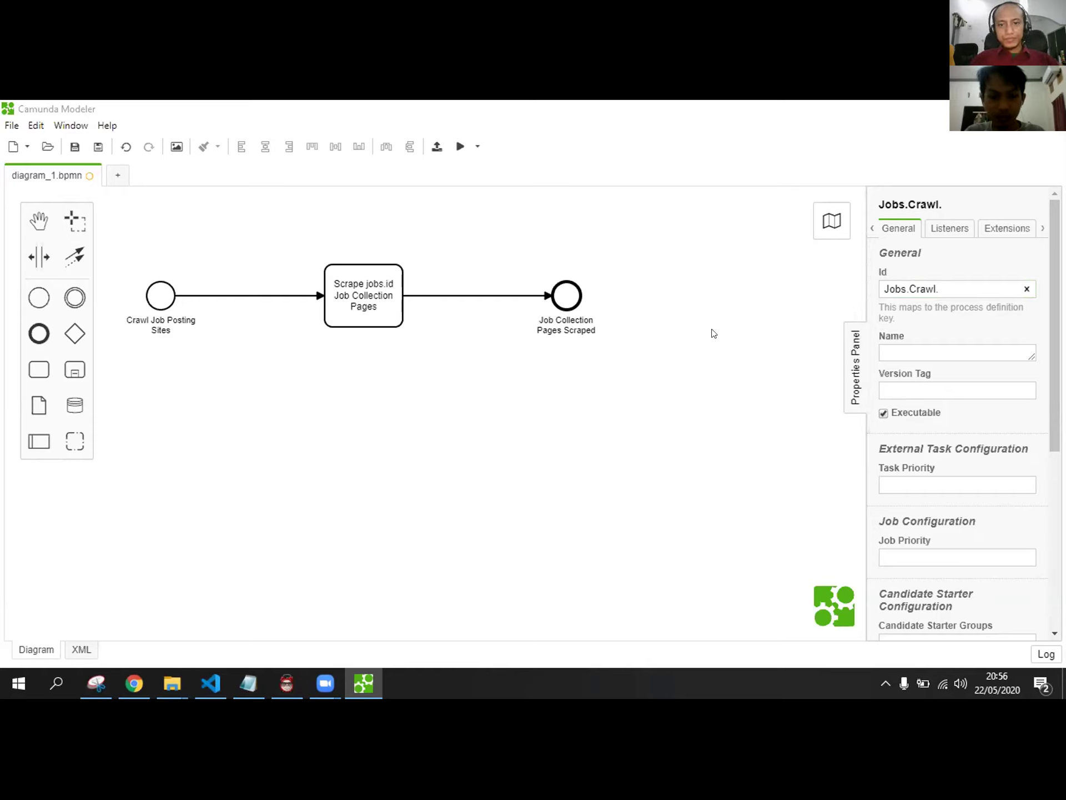
- Set the process ID to "jobs.crawler.CrawlJobsid"
click(950, 288)
key(ctrl+a)
text(jobs.crawler.CrawlJobsid)
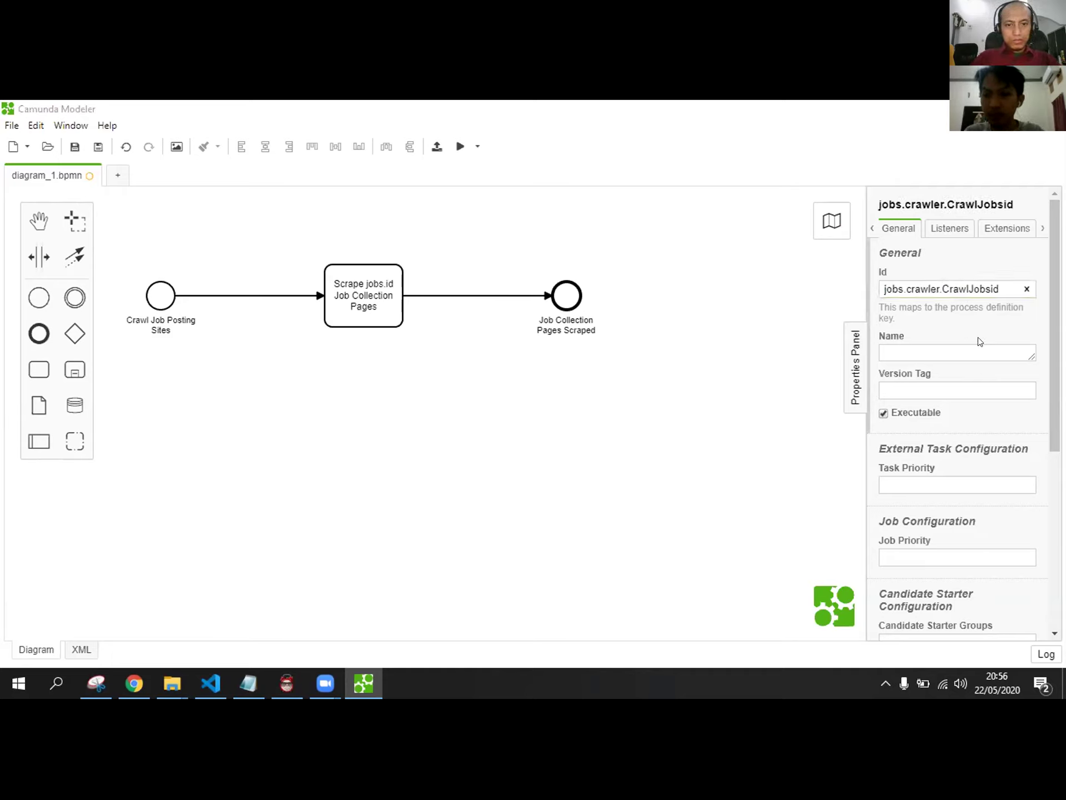
click(1008, 289)
scroll(1008, 289, down, 1)
scroll(942, 326, down, 2)
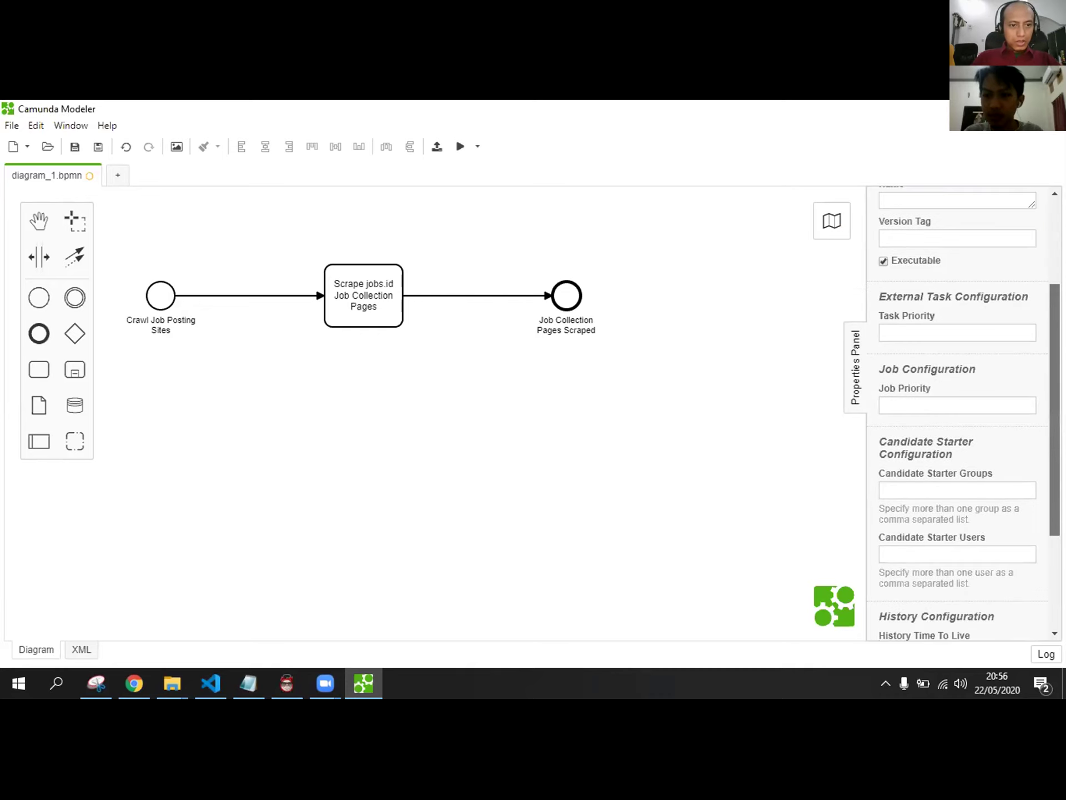
scroll(941, 326, up, 4)
click(921, 347)
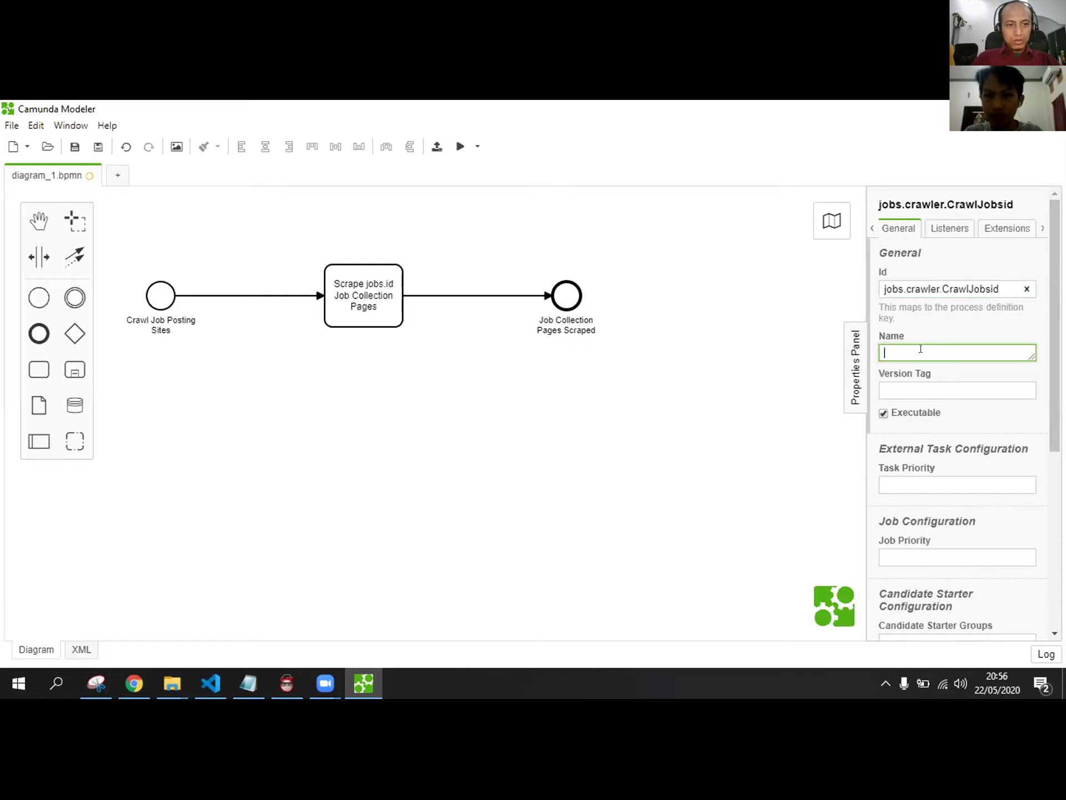
text(cra)
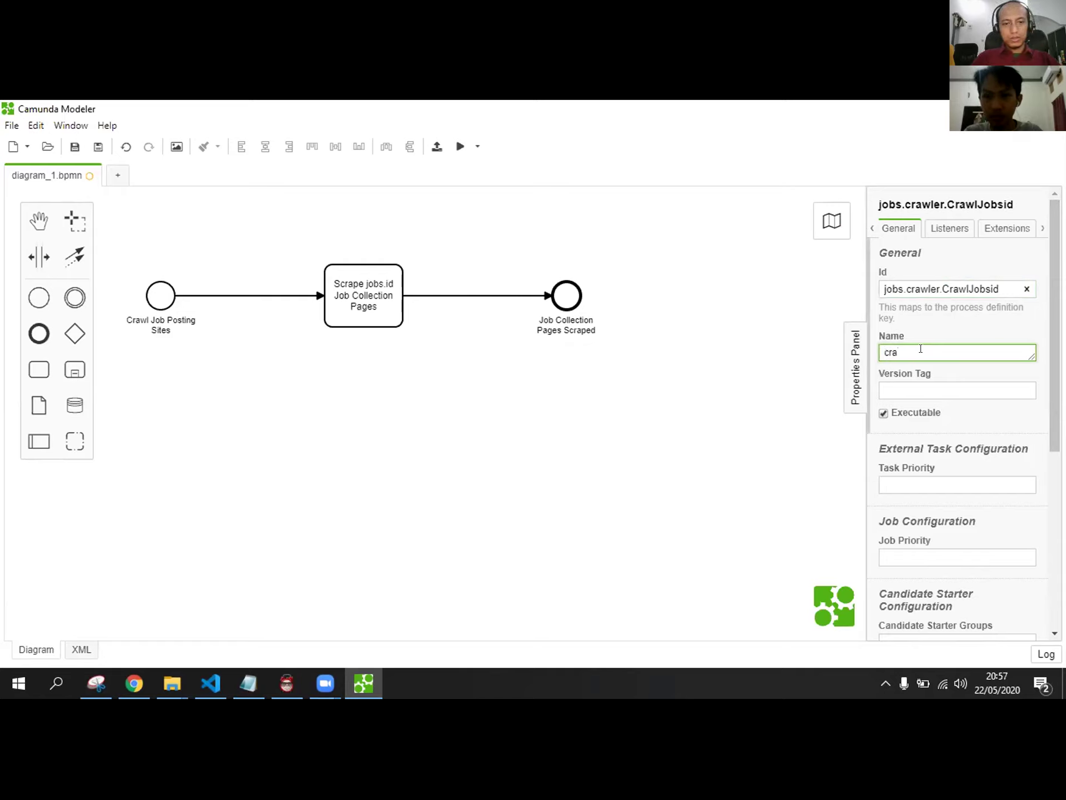
text(wlJo)
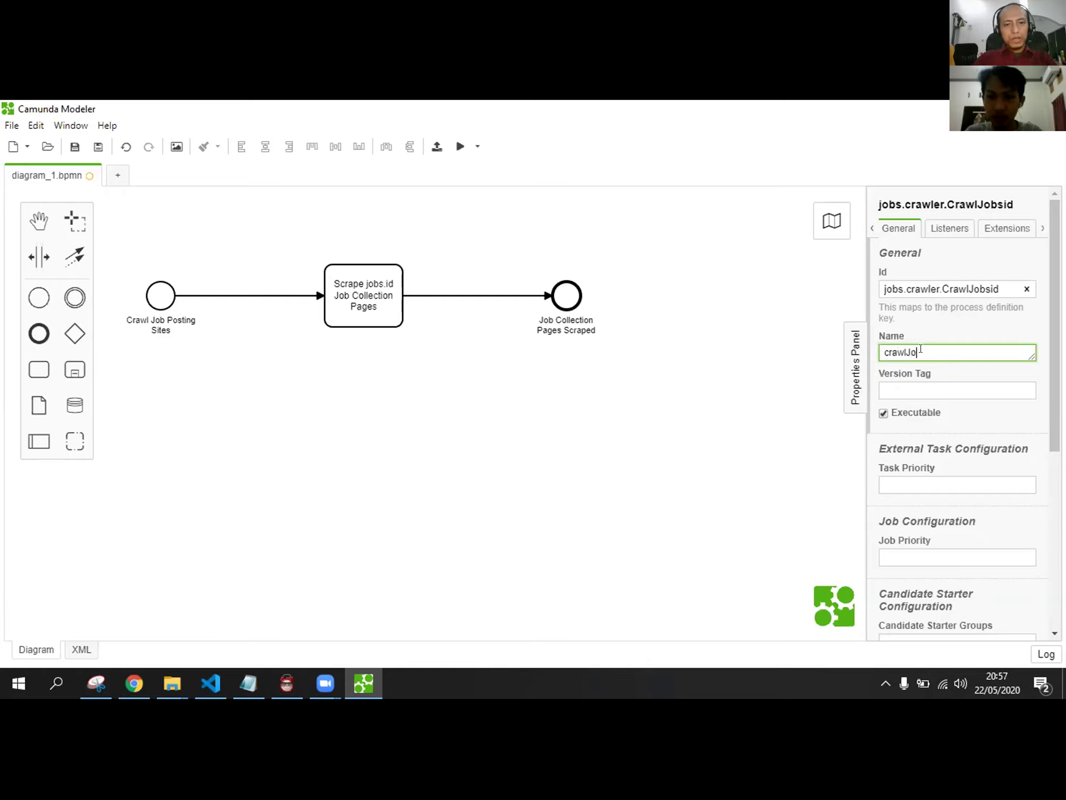
text(bsid)
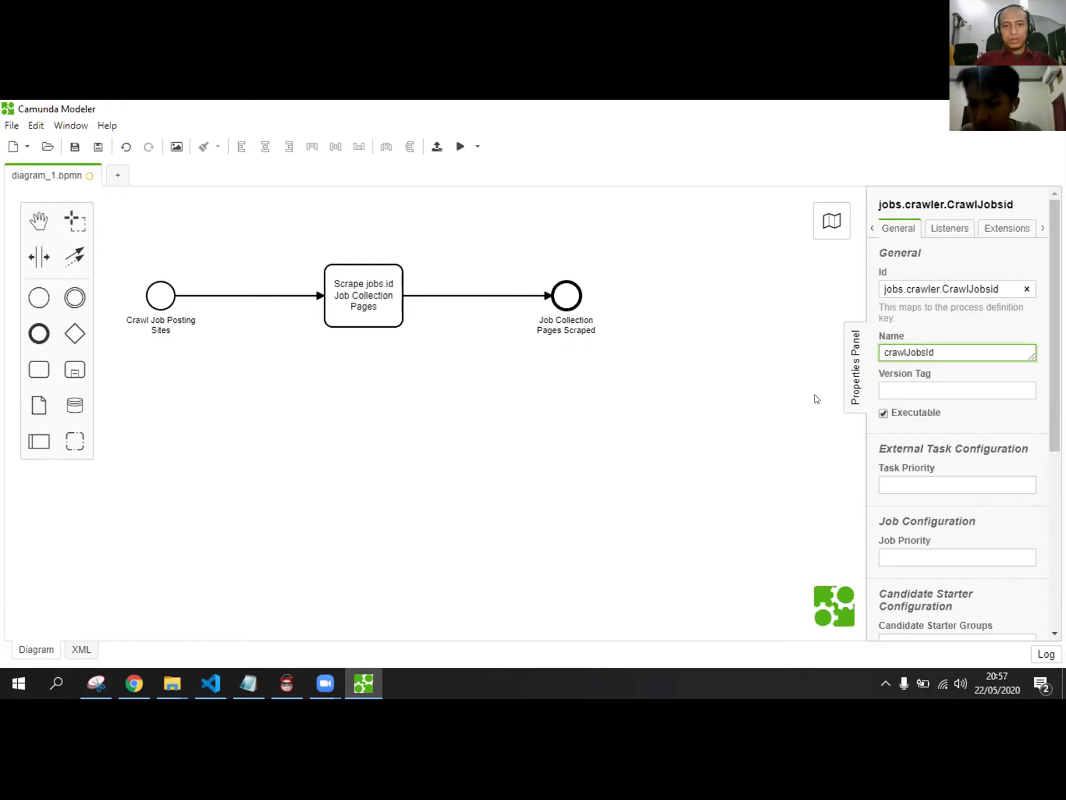
key(BackSpace)
key(BackSpace)
text(id)
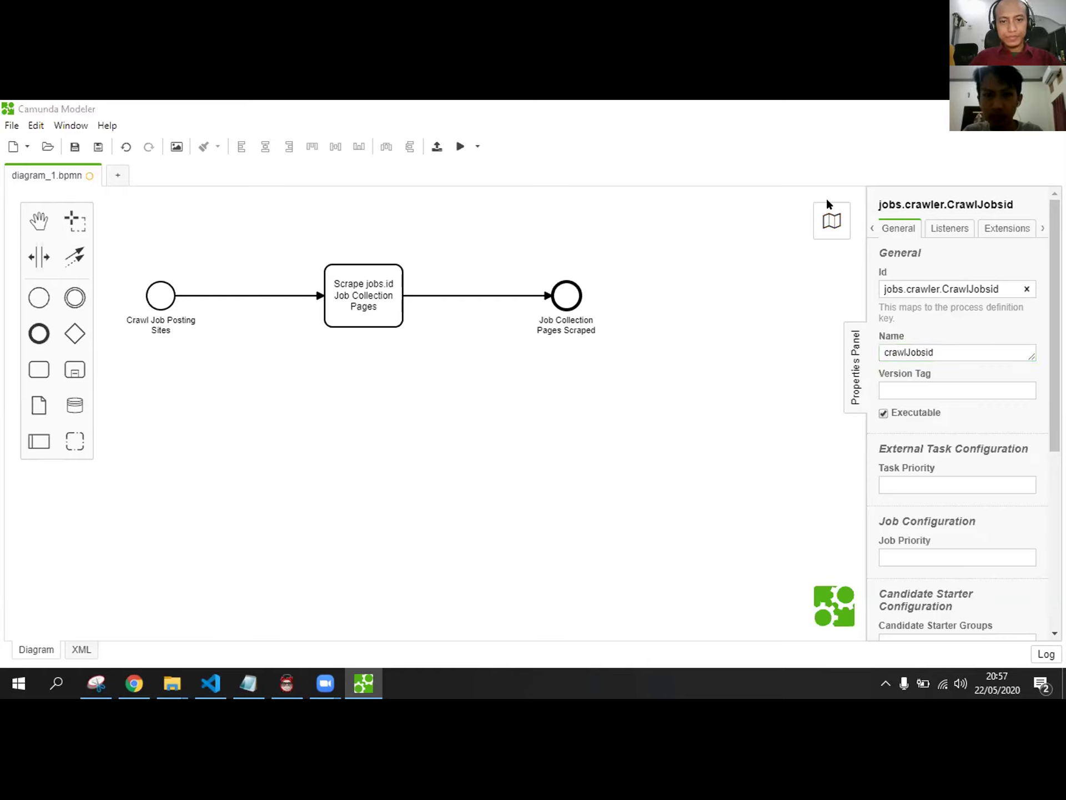
- Set the process name to "Crawl jobs.id"
drag(937, 352, 859, 352)
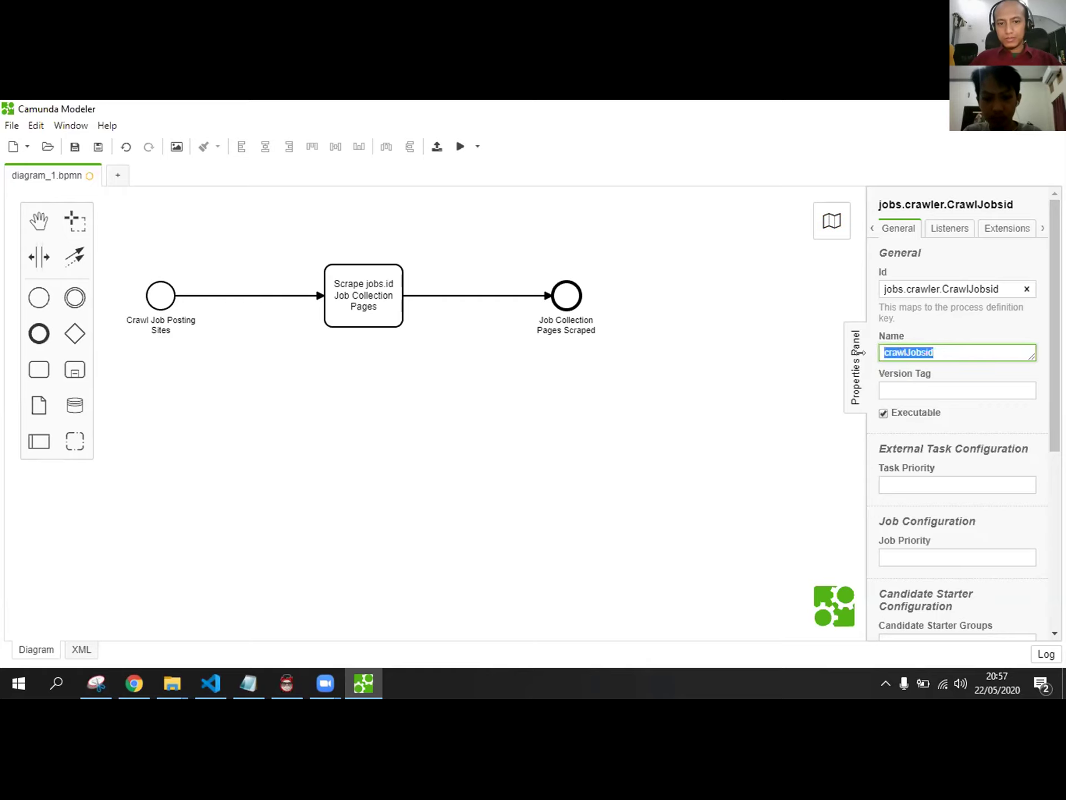
text(Crawl jobs.id)
click(752, 399)
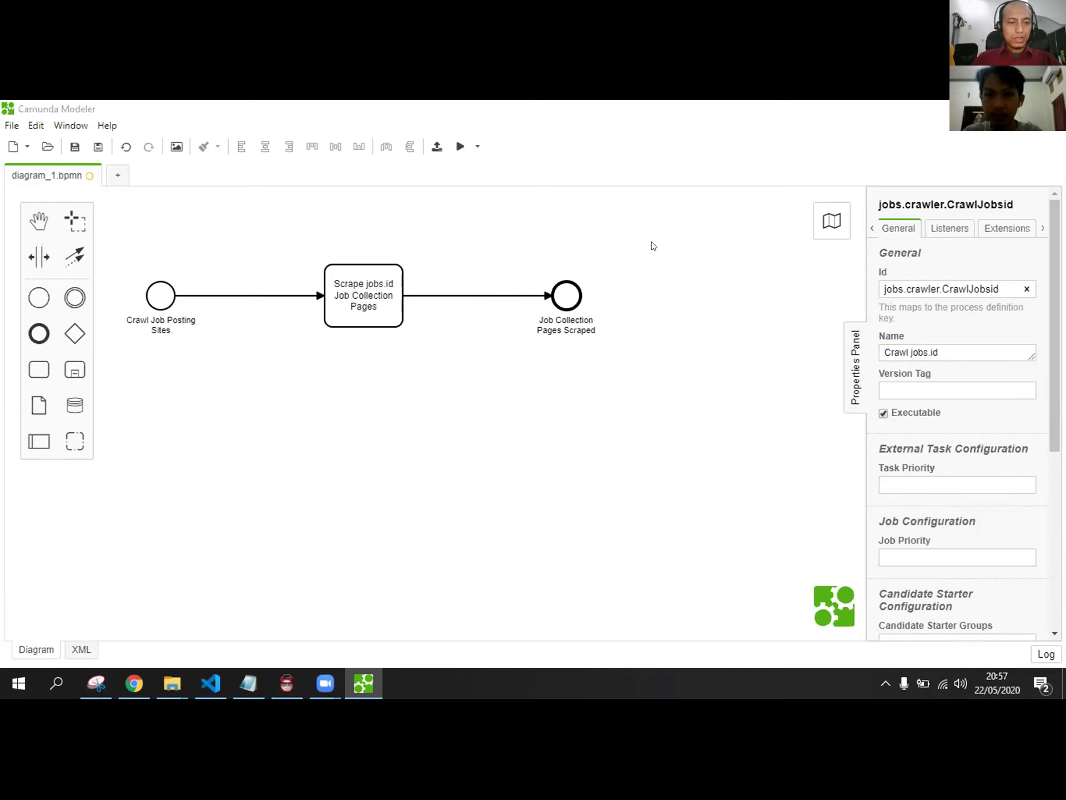
- Change the "Scrape jobs.id Job Collection Pages" task into a Service Task
click(353, 299)
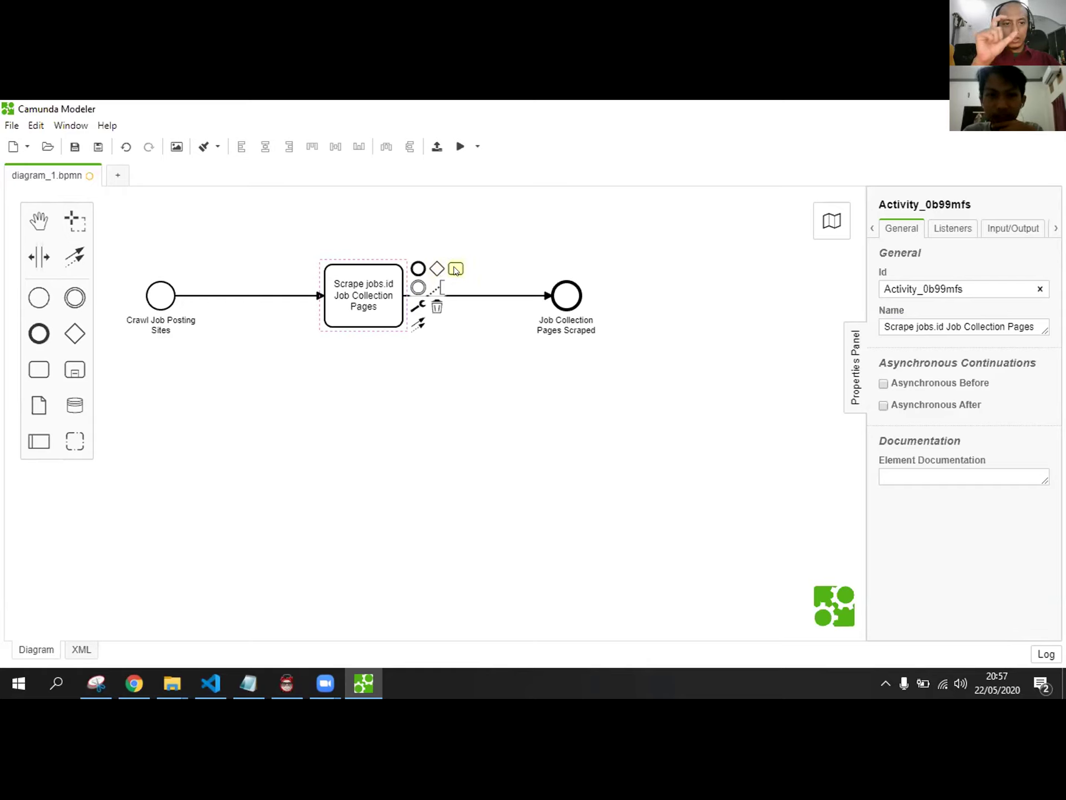
click(418, 308)
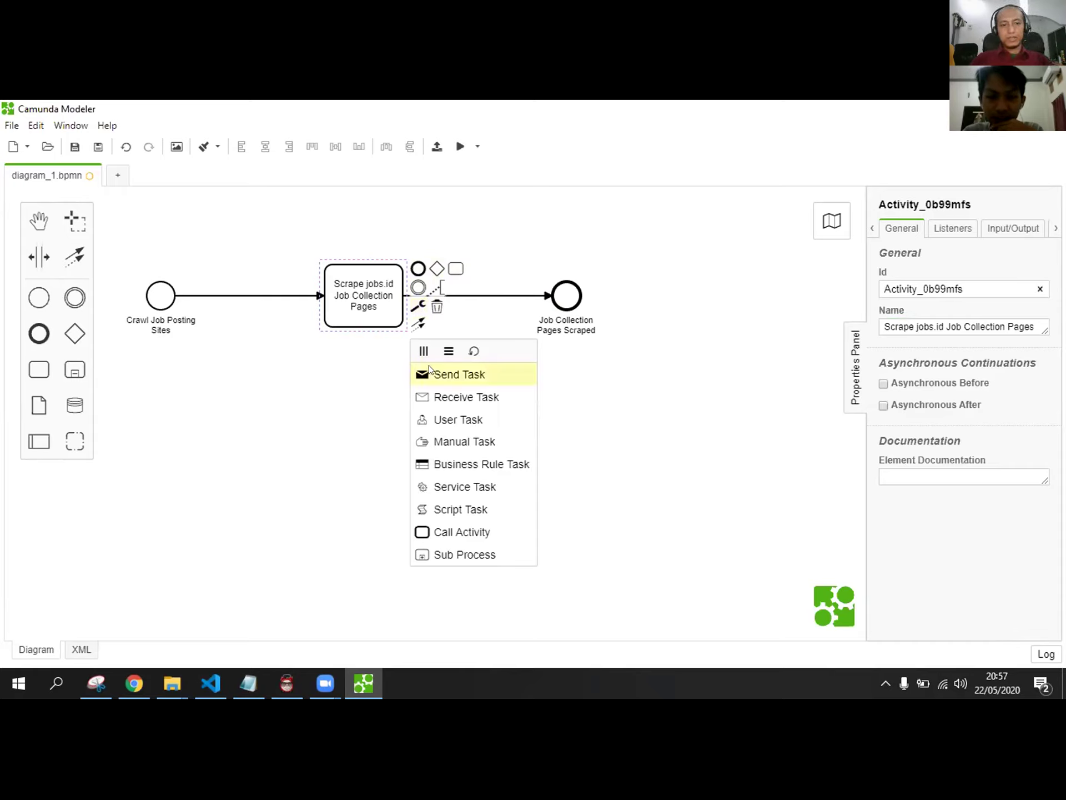
click(440, 490)
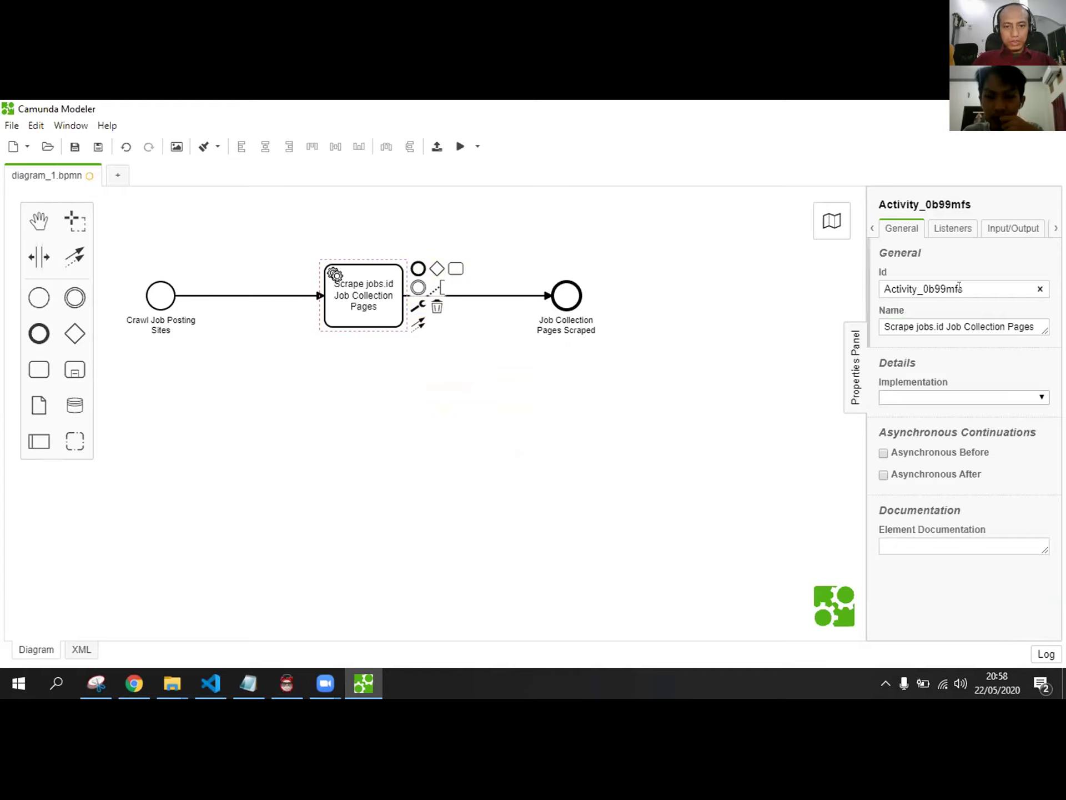
click(953, 228)
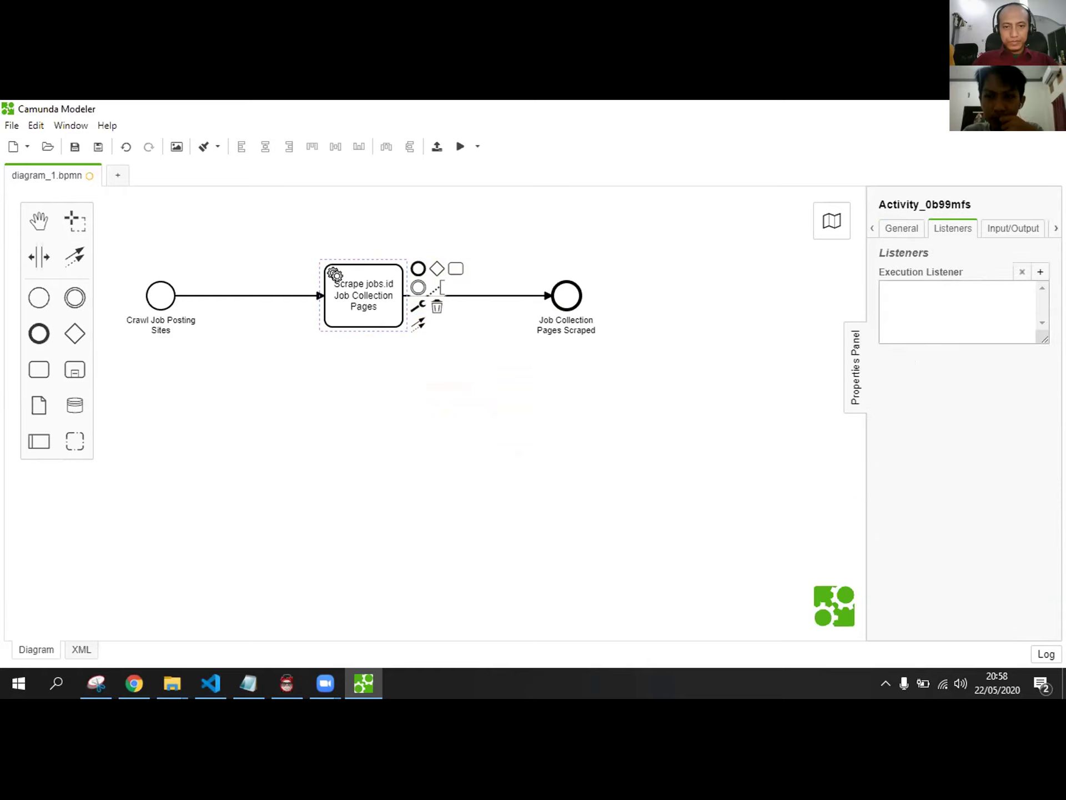
scroll(953, 228, down, 3)
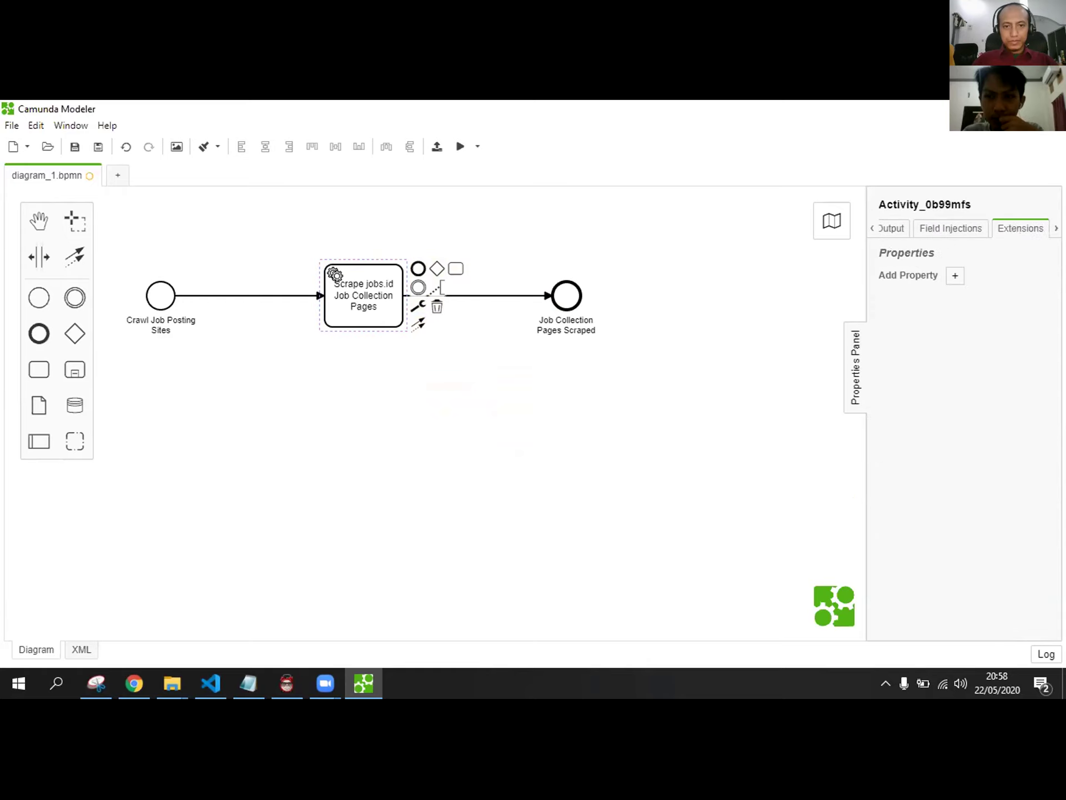
scroll(871, 232, up, 3)
scroll(871, 232, up, 1)
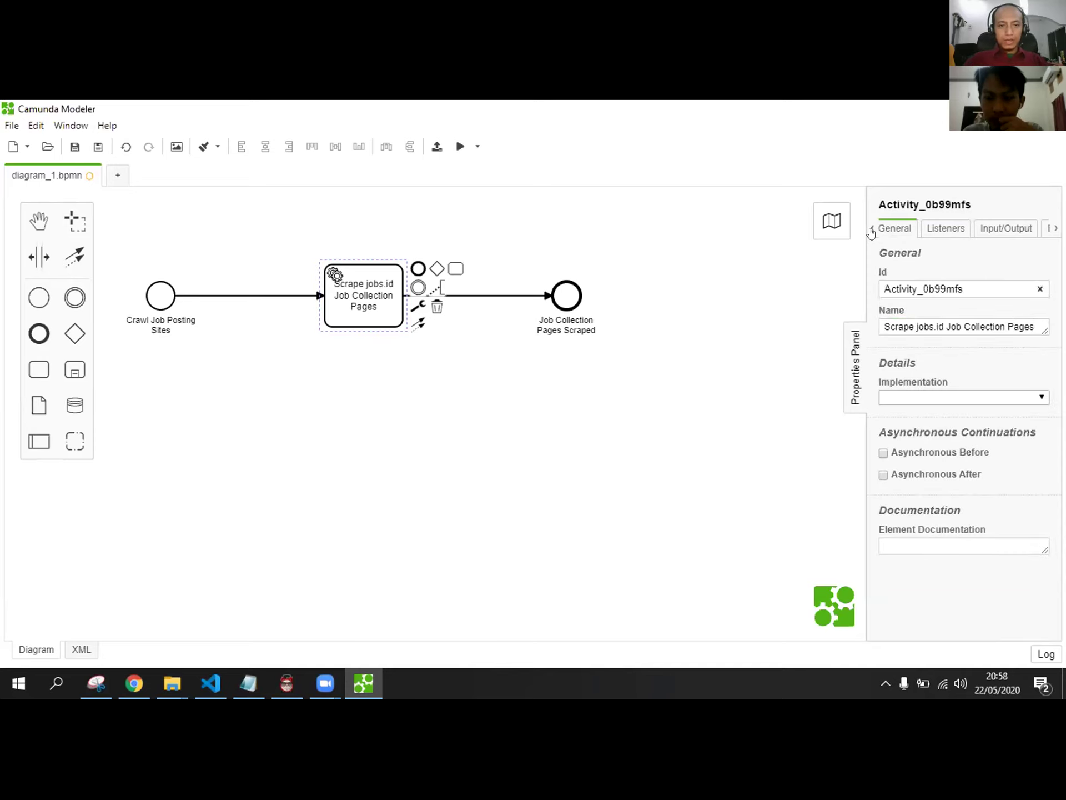
click(638, 256)
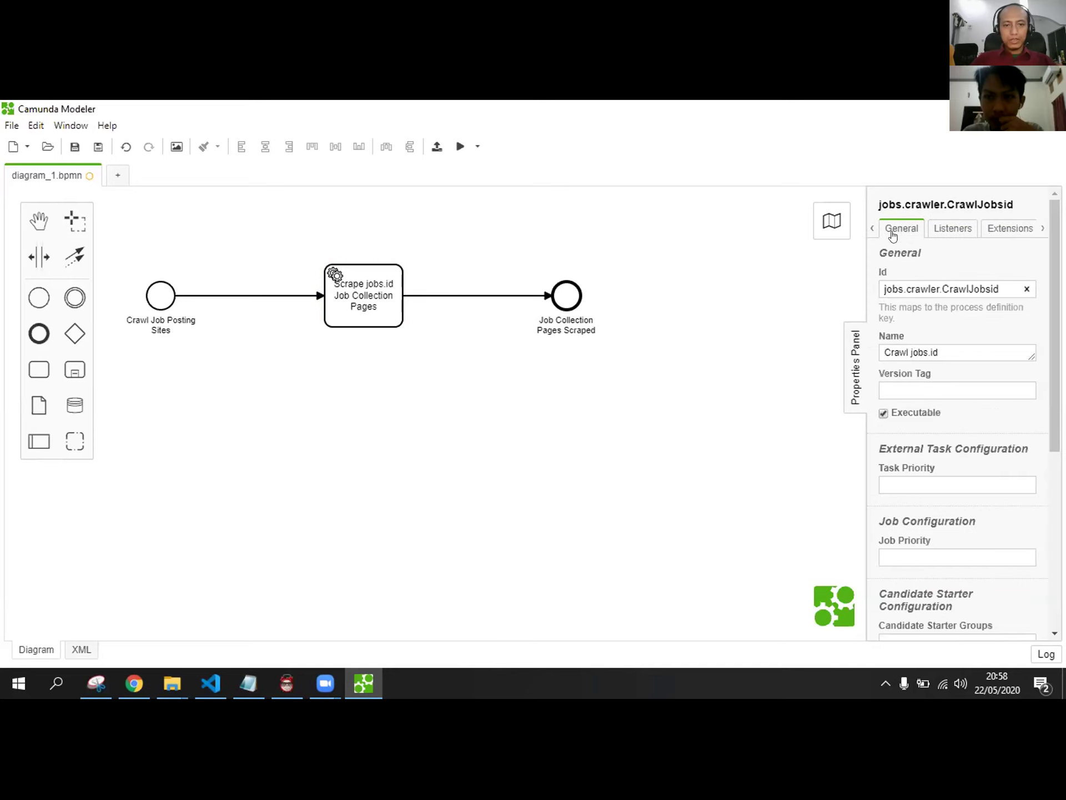
- Set the scrape service task's implementation to External and paste the copied topic ending in "ScrapeJobCollectionPages"
click(379, 293)
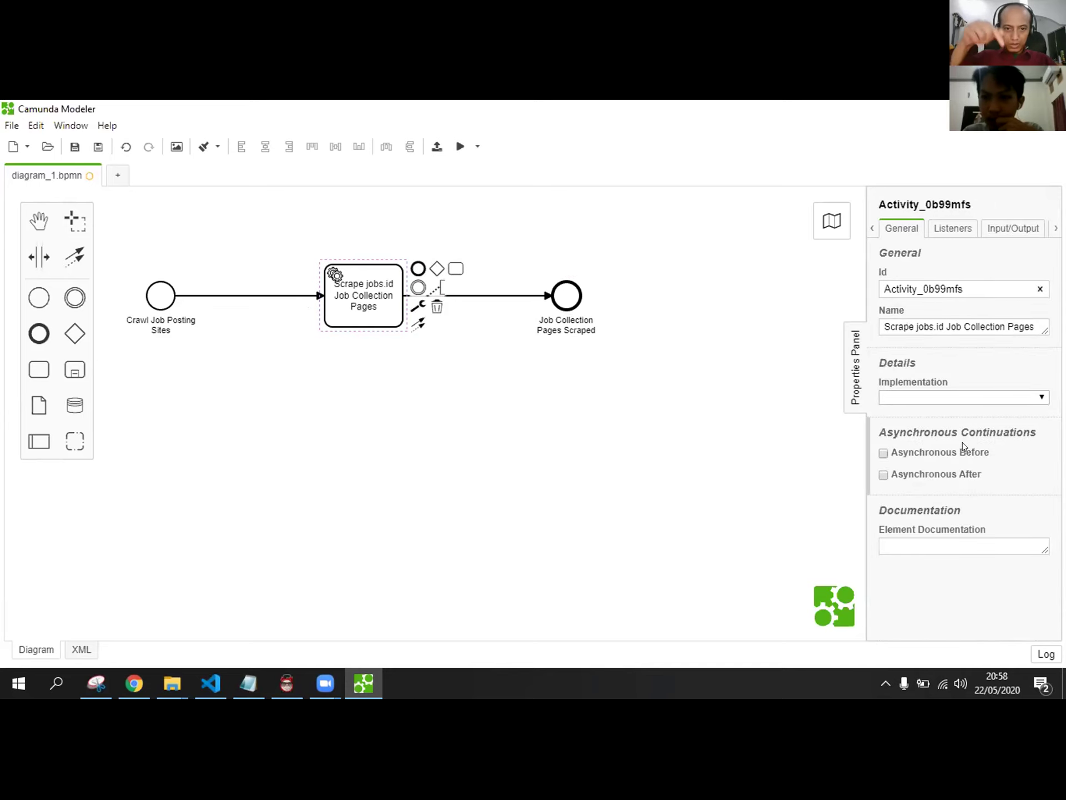
click(1040, 396)
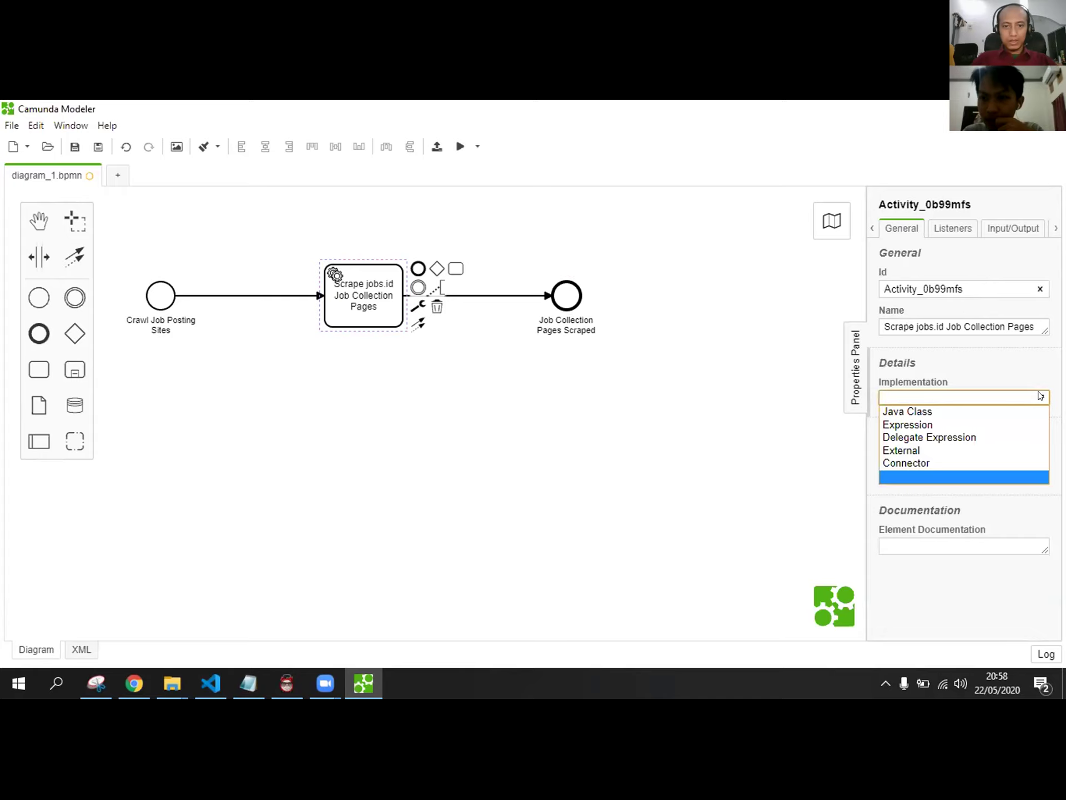
click(964, 450)
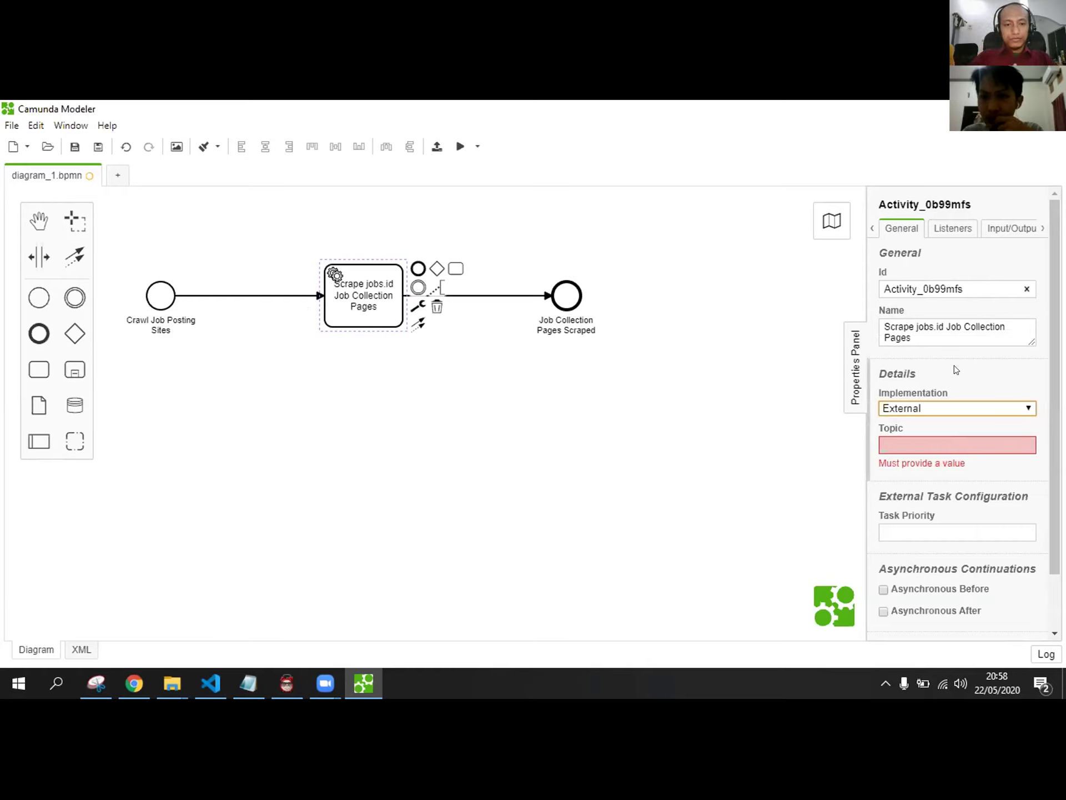
click(947, 333)
click(930, 447)
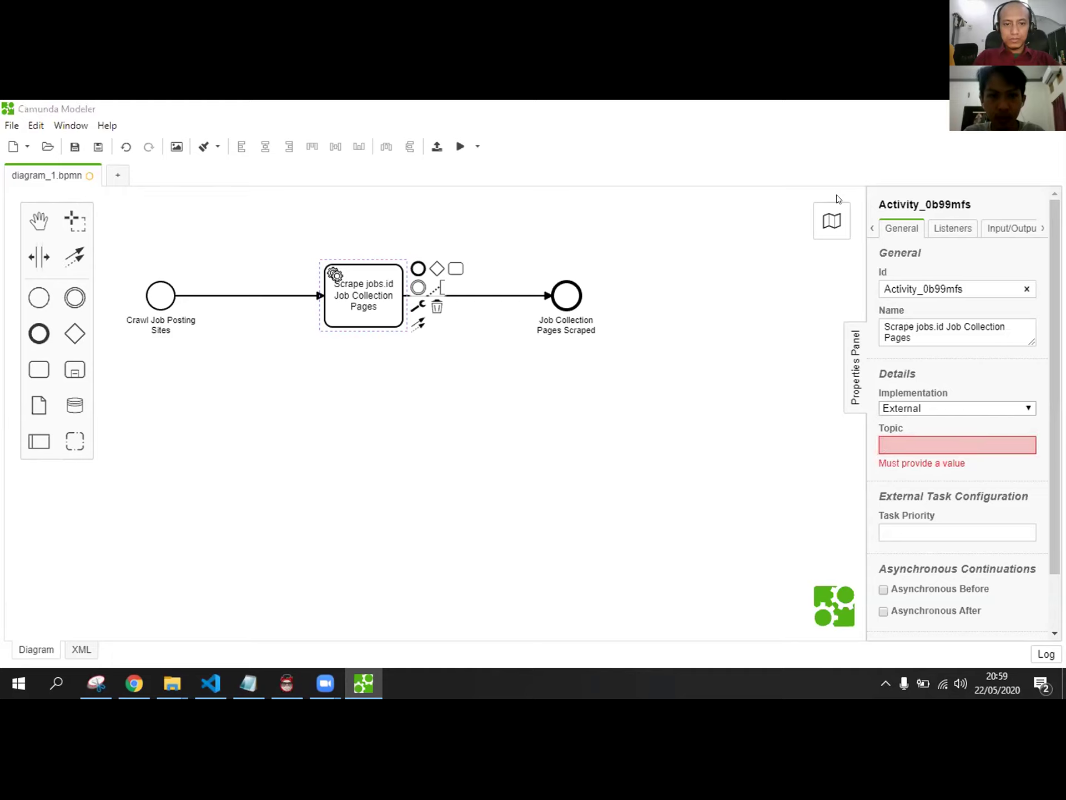
click(898, 444)
key(ctrl+v)
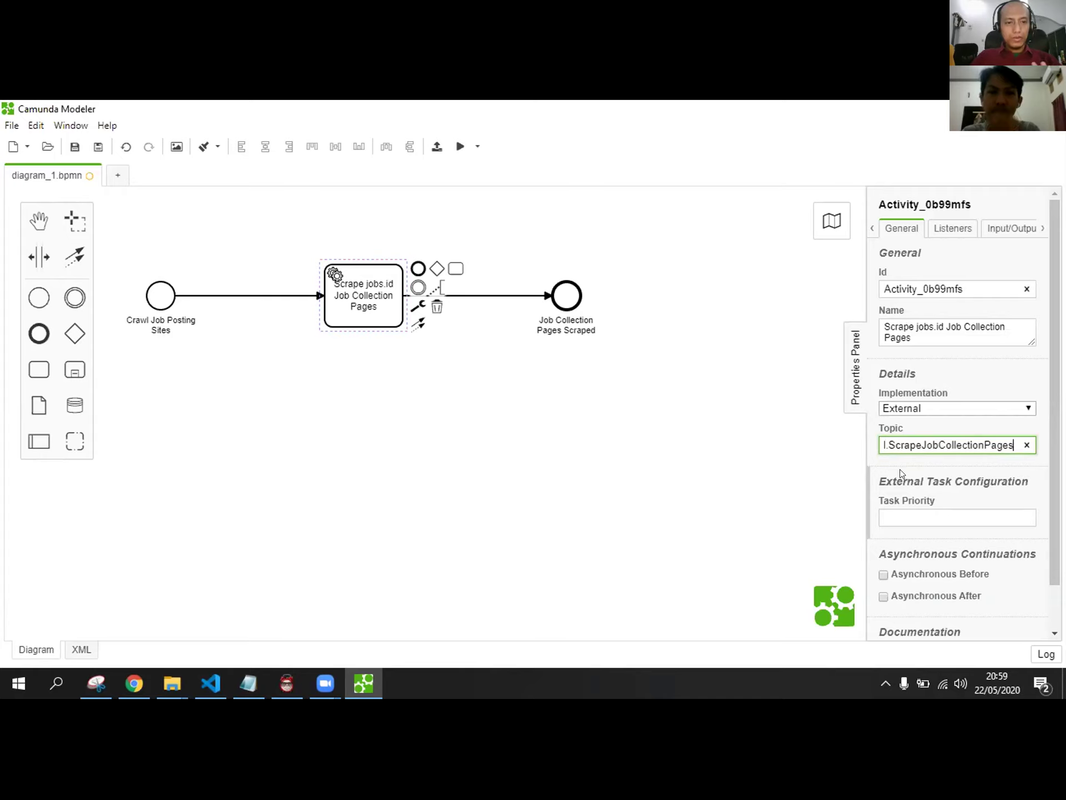
click(807, 436)
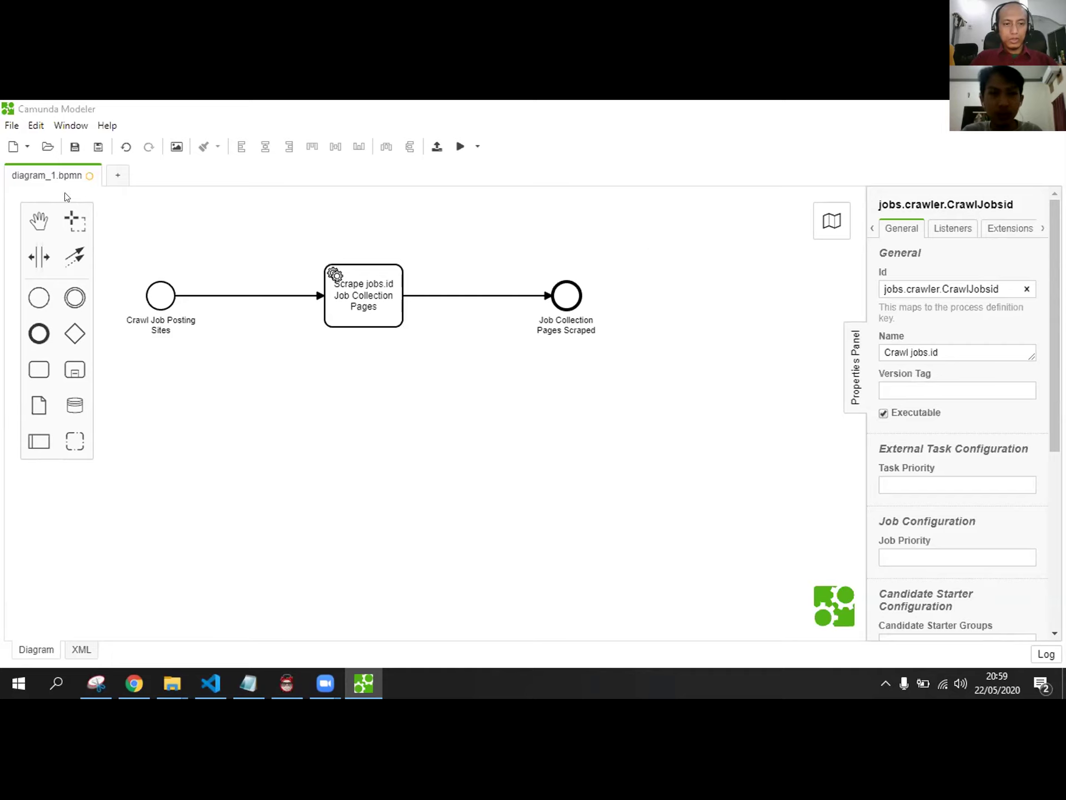
- Start saving the diagram under a new name and go to the Project > 99.IT > Lovia folder
click(97, 147)
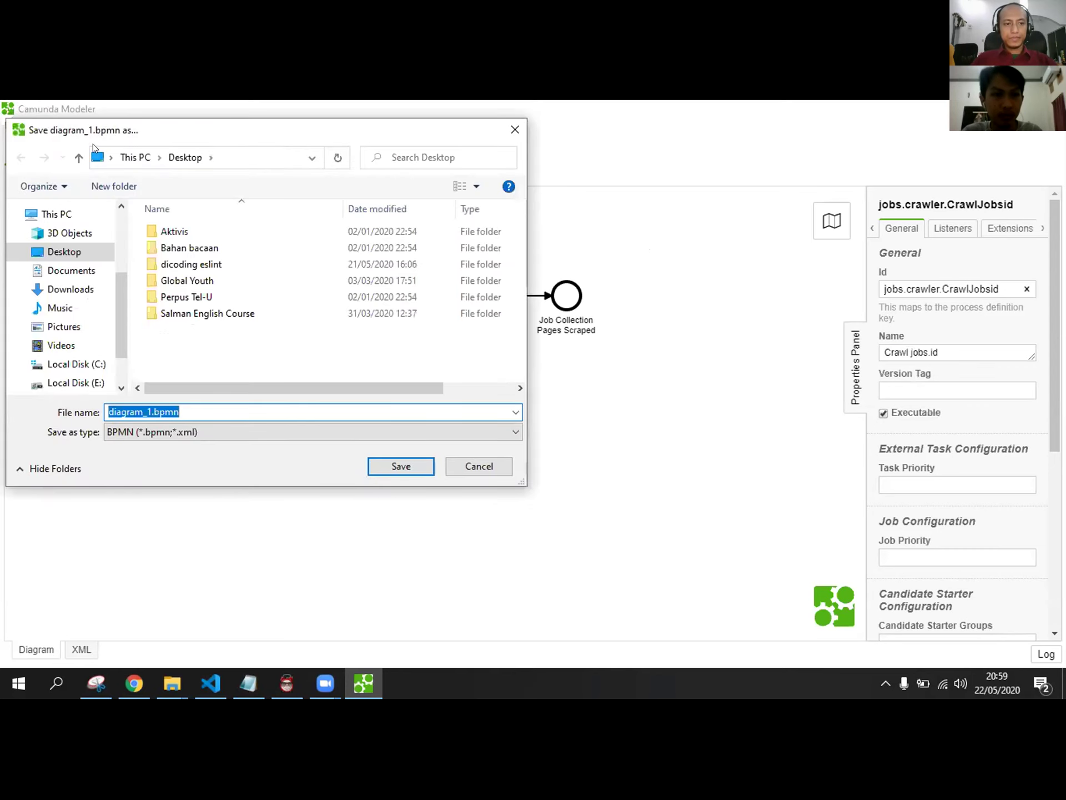
scroll(111, 256, up, 5)
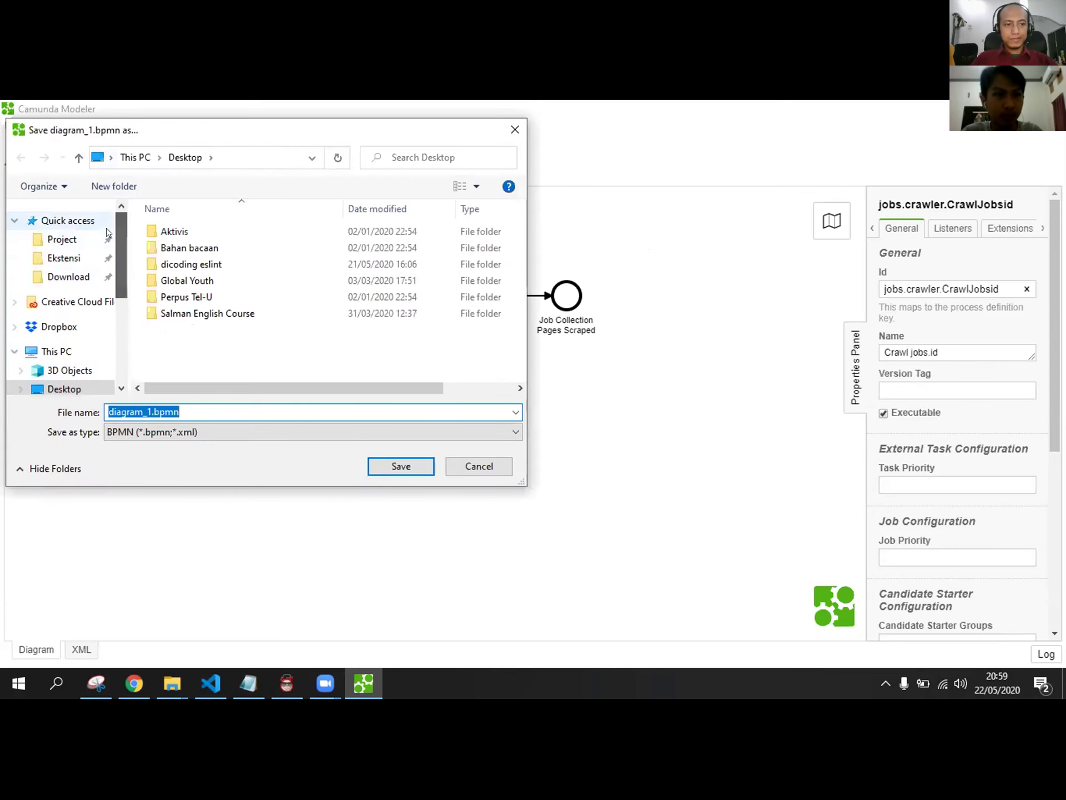
click(62, 239)
double_click(169, 265)
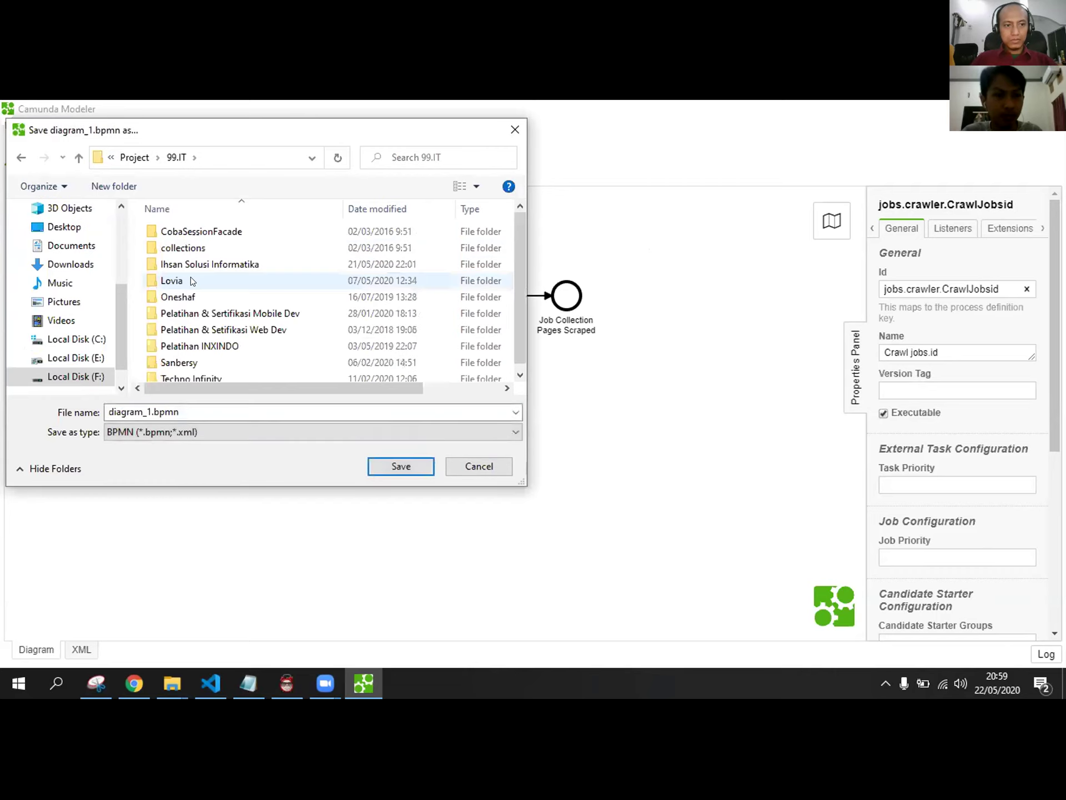
double_click(191, 277)
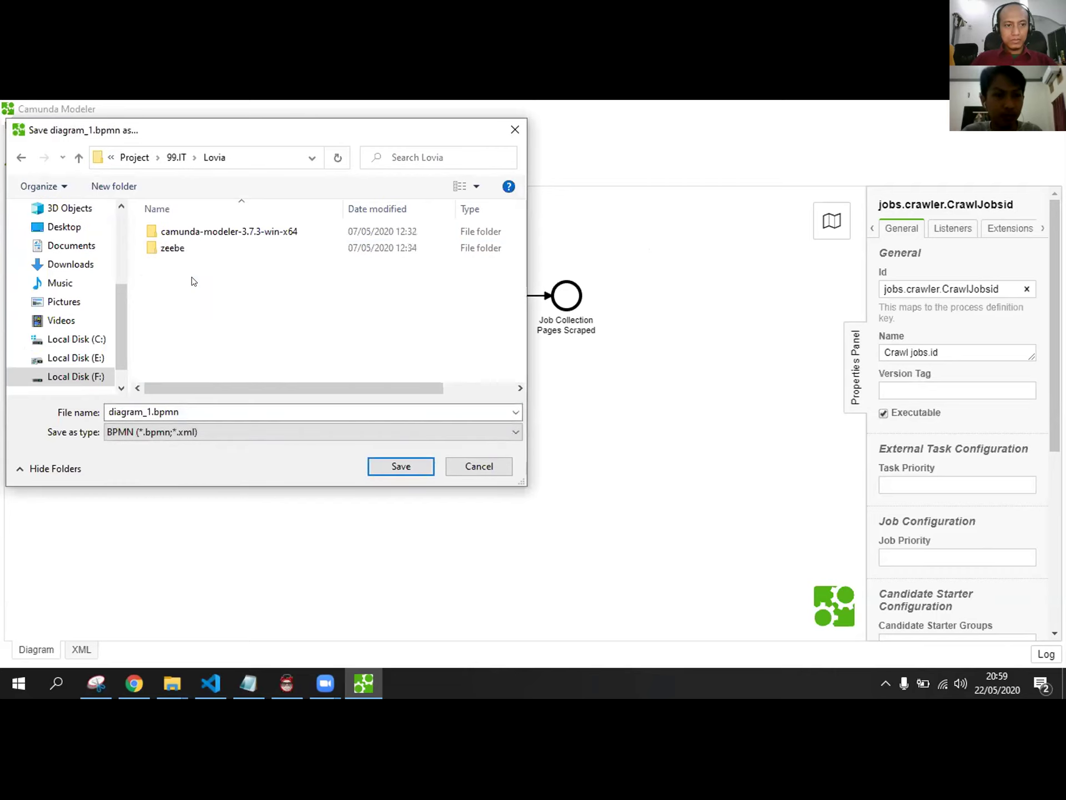
- Clear the default file name in the save dialog, keeping only the .bpmn extension
click(133, 411)
click(106, 408)
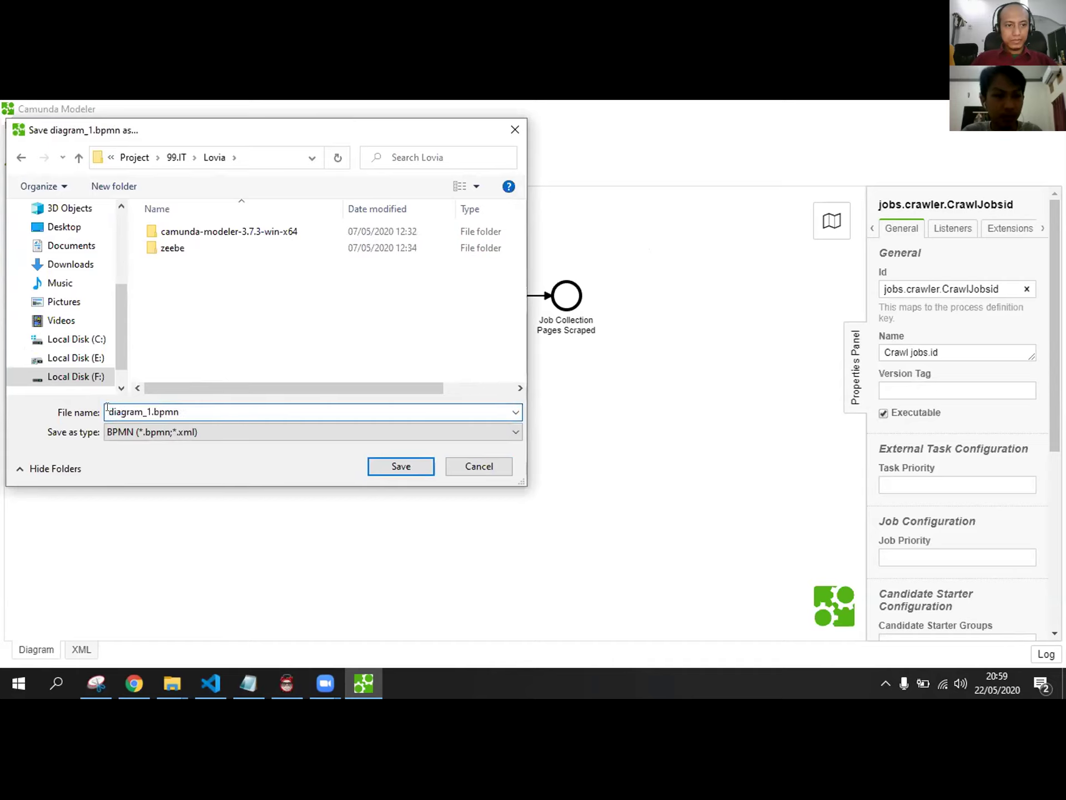
drag(106, 408, 147, 408)
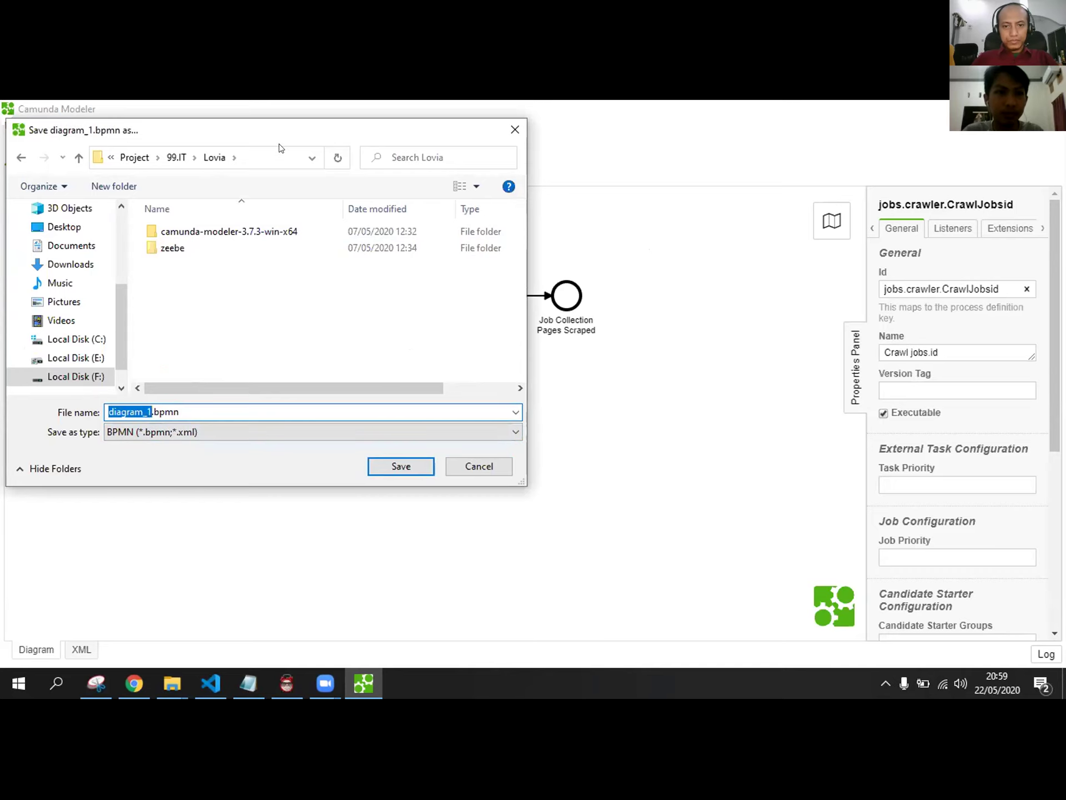
text(scra)
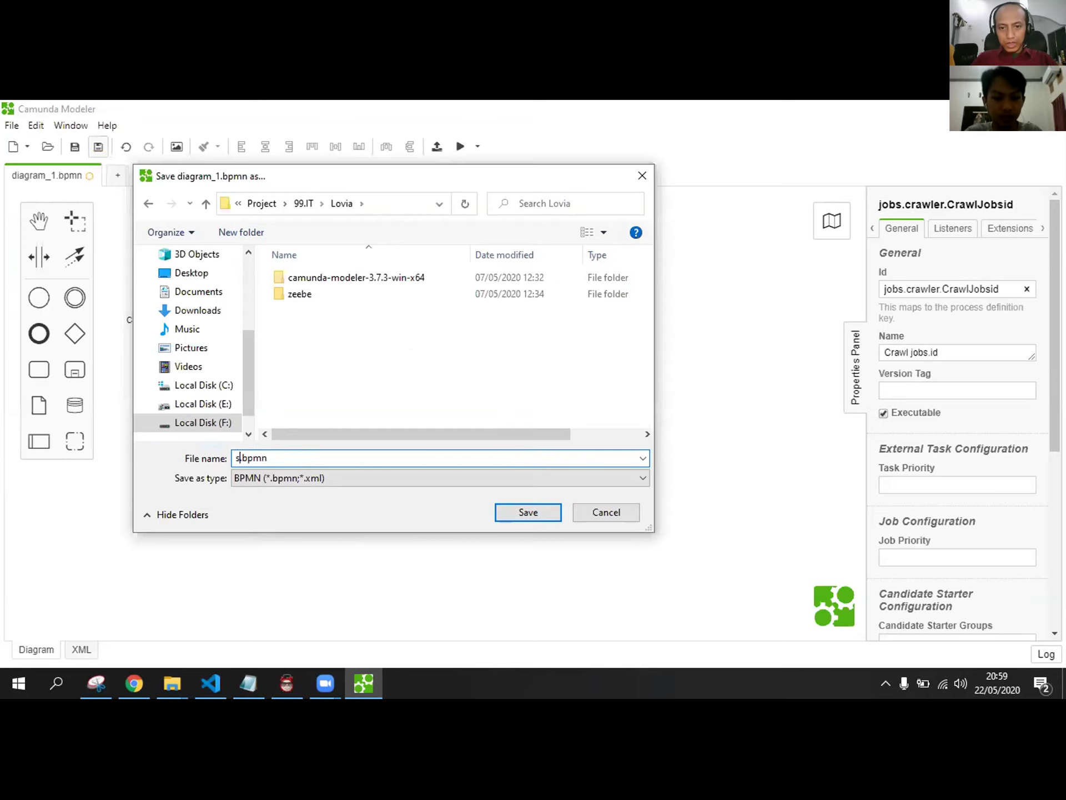
text(pej)
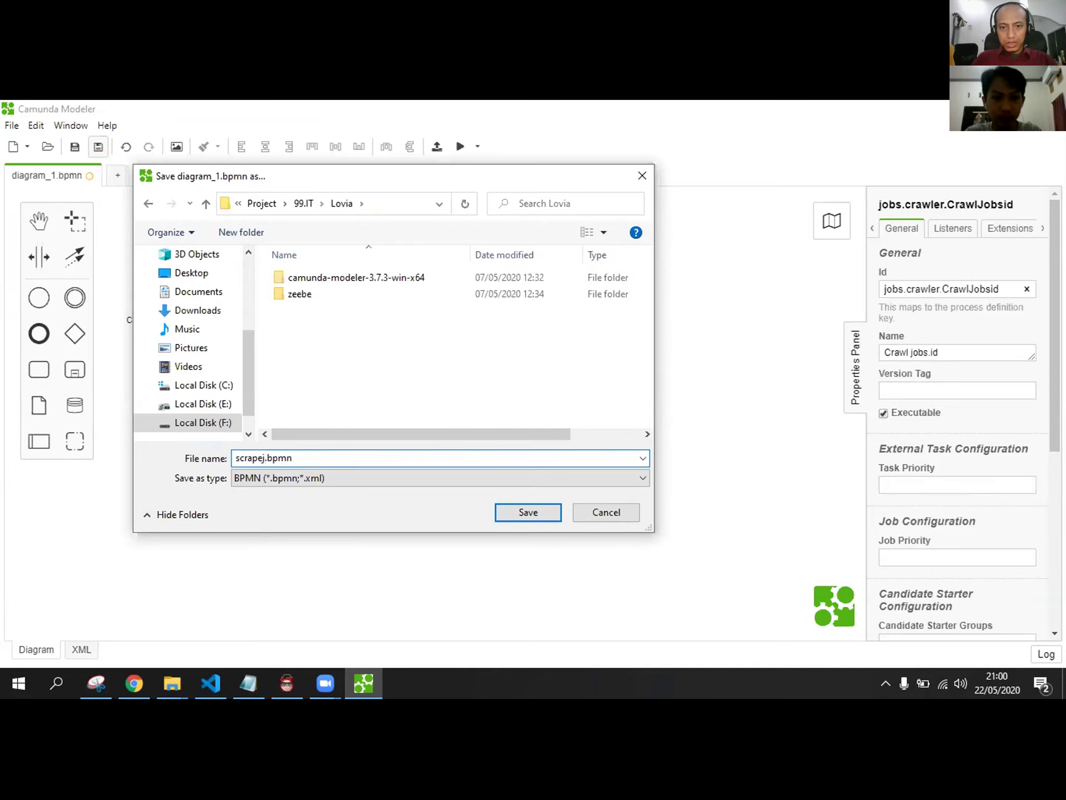
key(BackSpace)
key(BackSpace)
key(BackSpace)
key(BackSpace)
key(BackSpace)
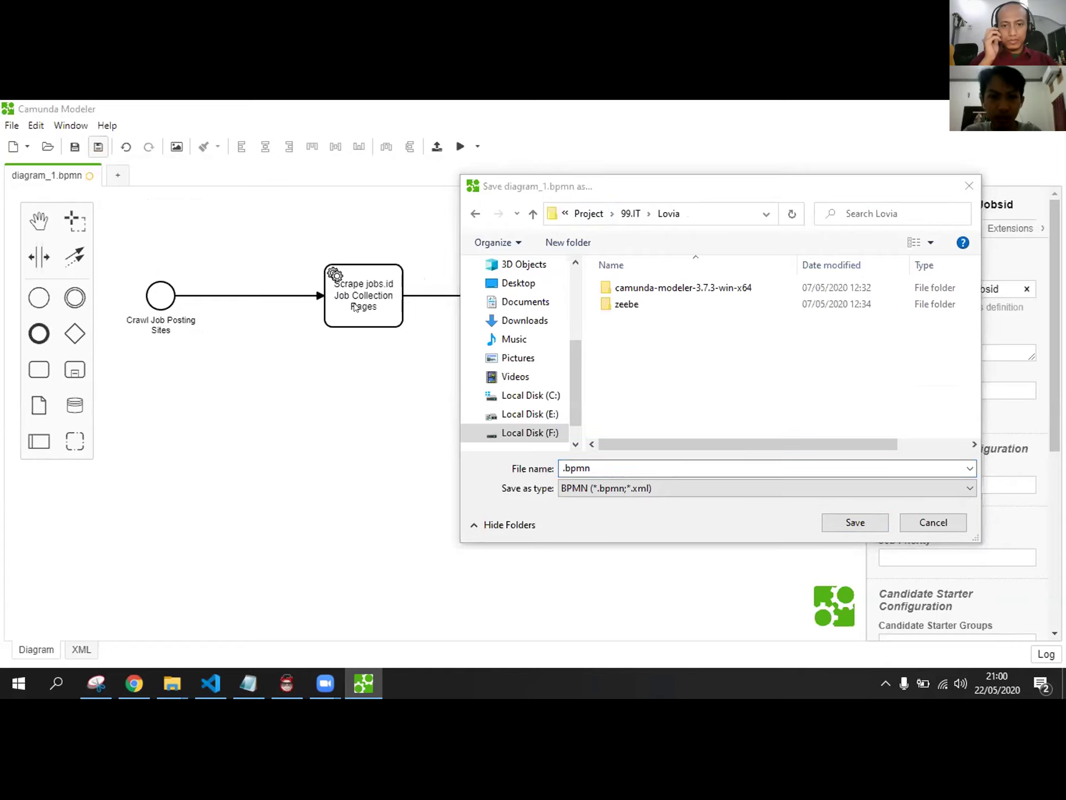
- Name the file jobs.crawler.CrawlJobsid.bpmn and save it in the Lovia folder
click(698, 397)
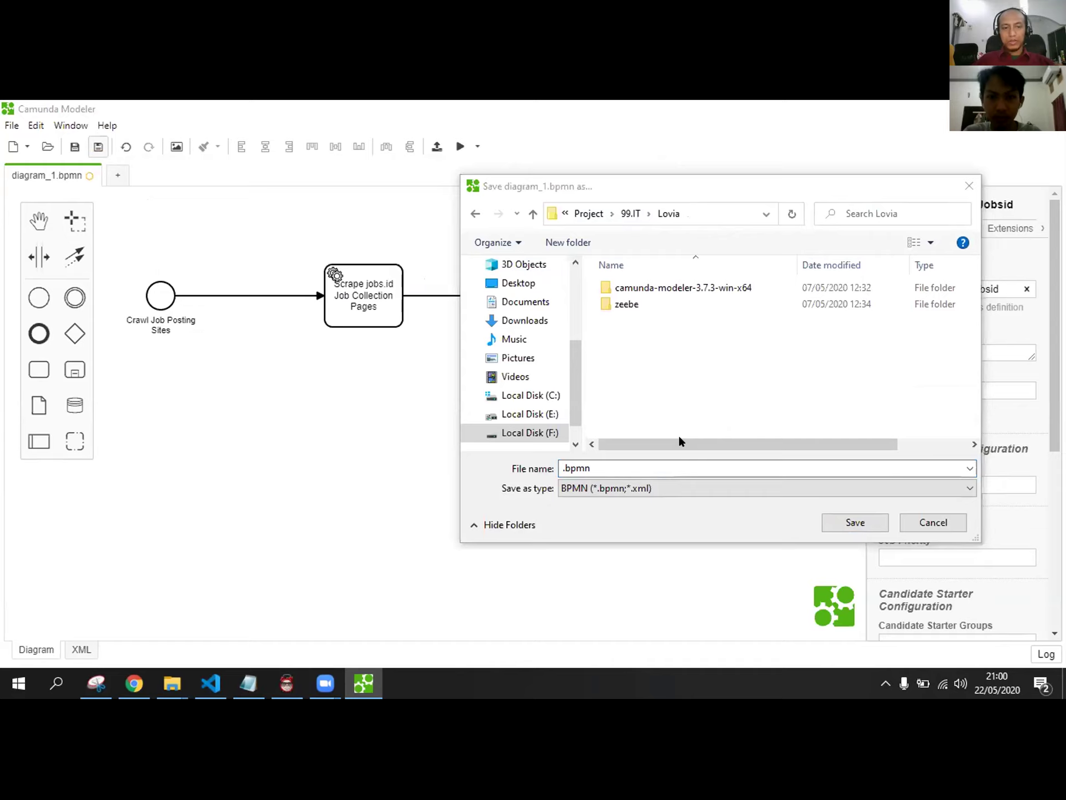
click(561, 471)
key(Home)
text(jobs.crawler.CrawlJobsid)
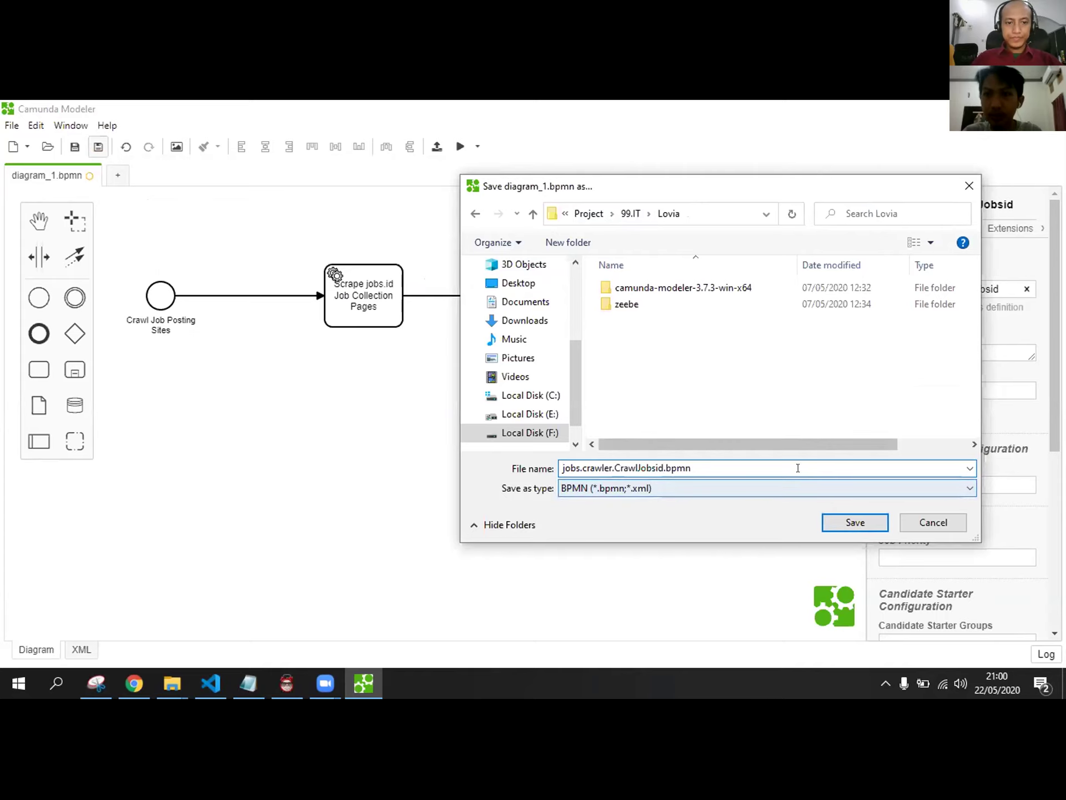
click(853, 521)
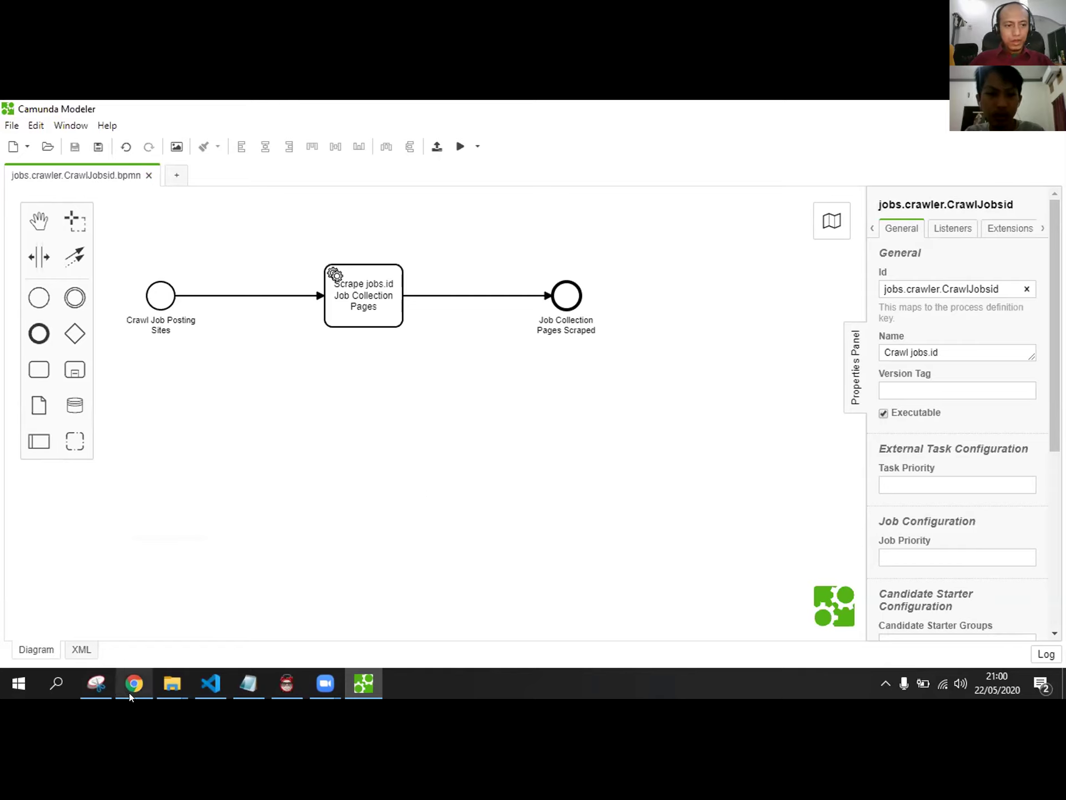
mouse_move(129, 692)
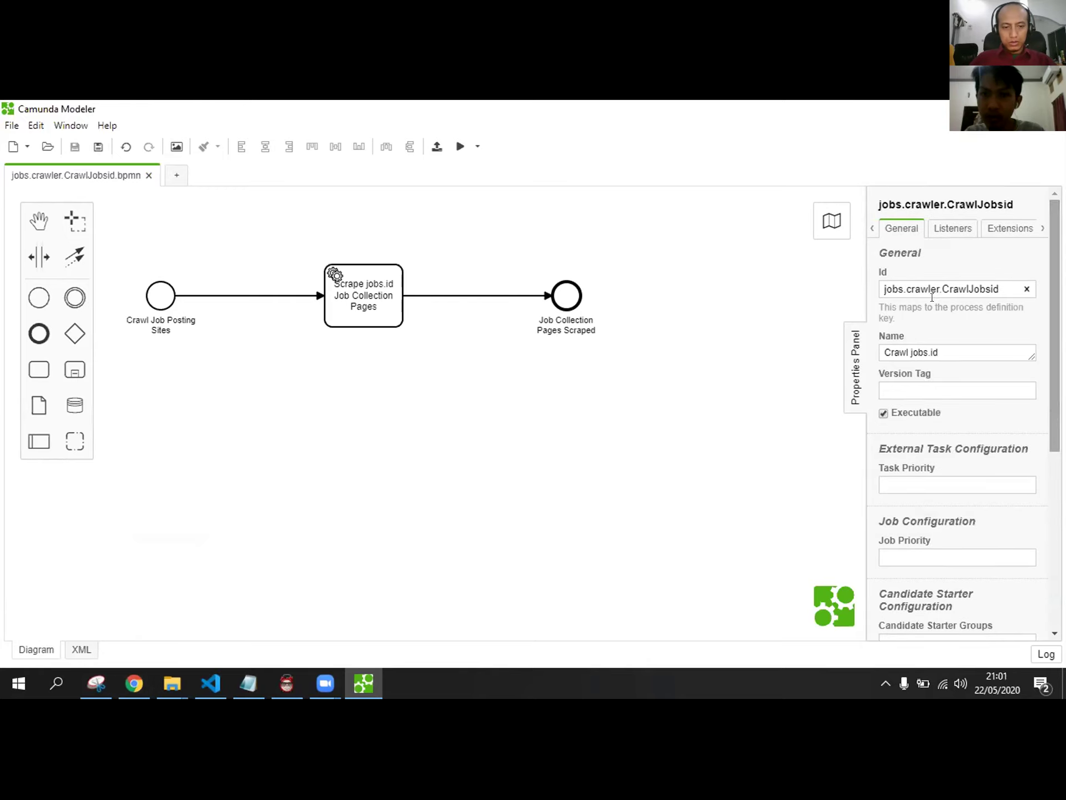
click(134, 689)
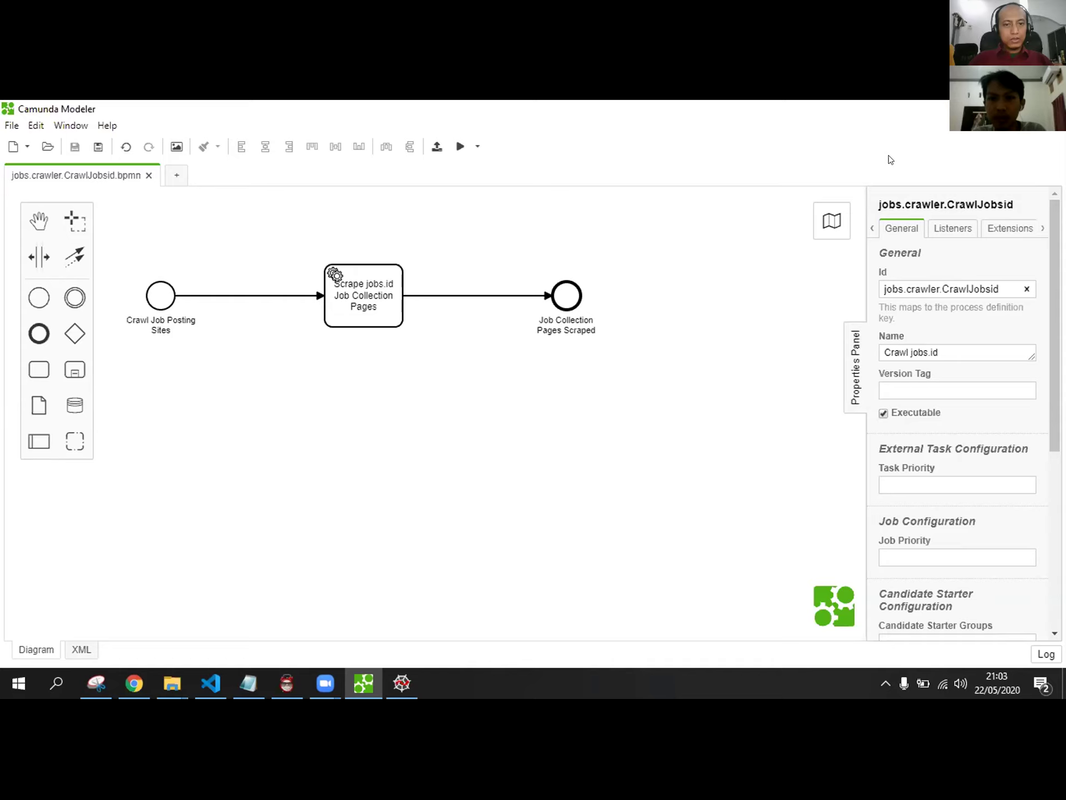
click(158, 294)
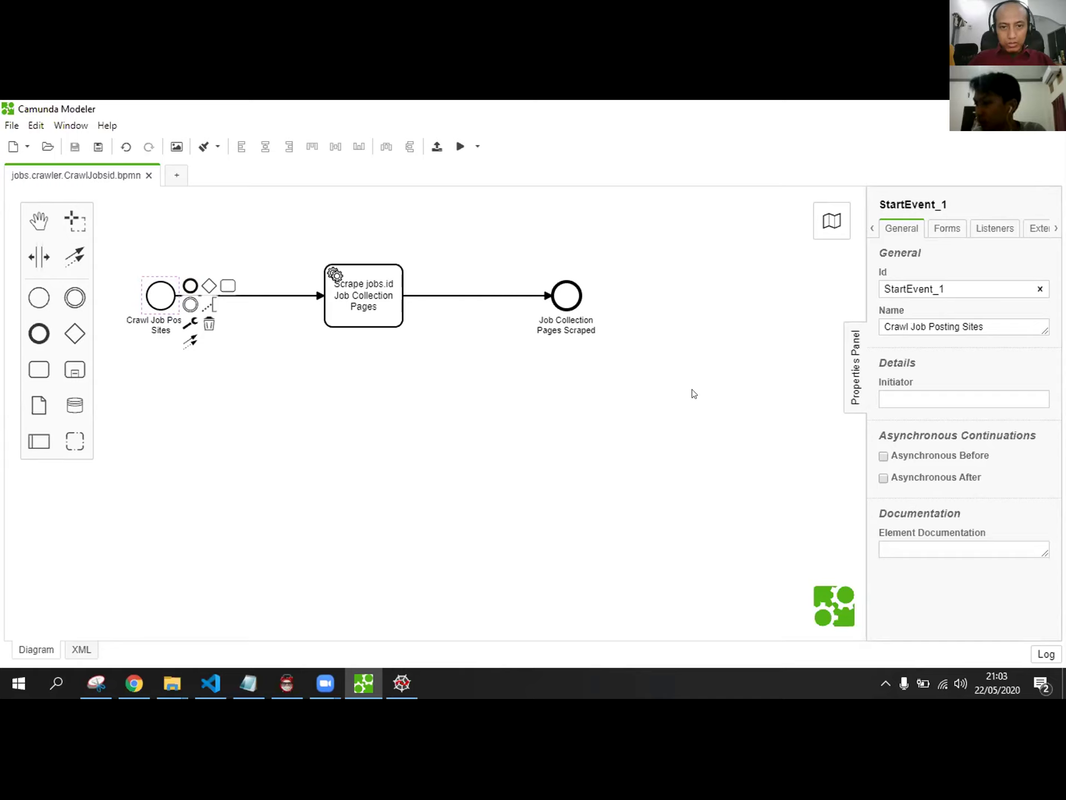
click(673, 425)
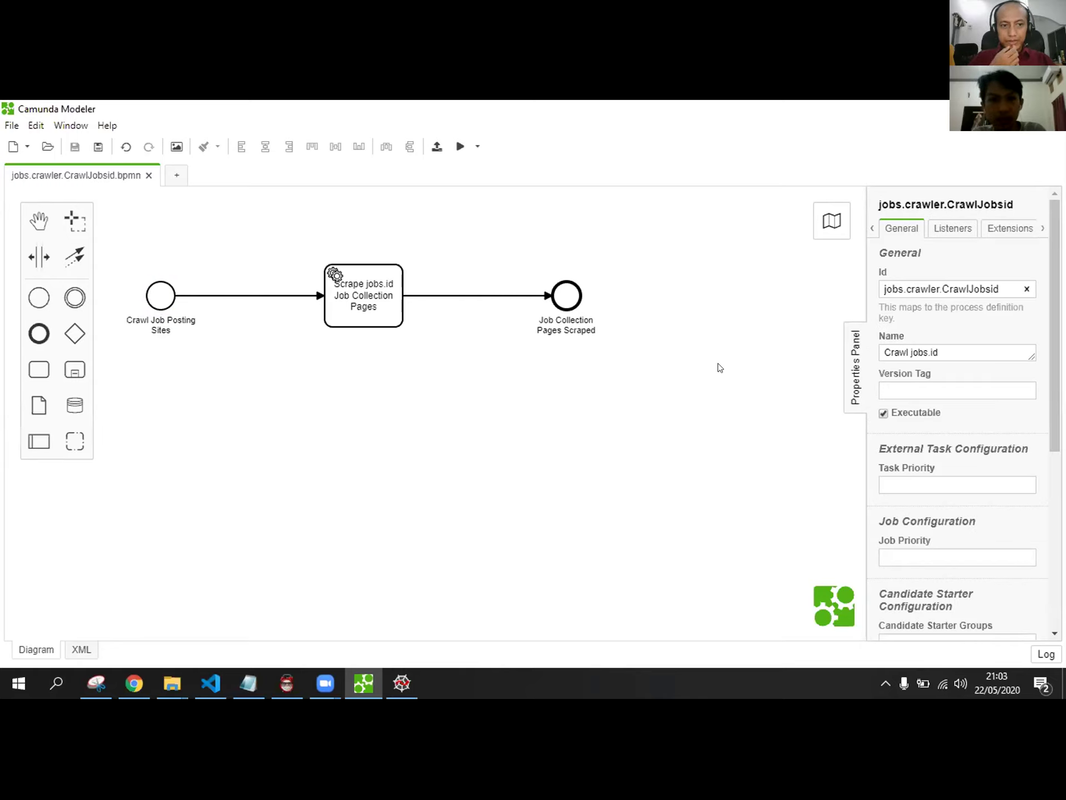
- Add a new form field to the "Crawl Job Posting Sites" start event
click(160, 299)
click(936, 233)
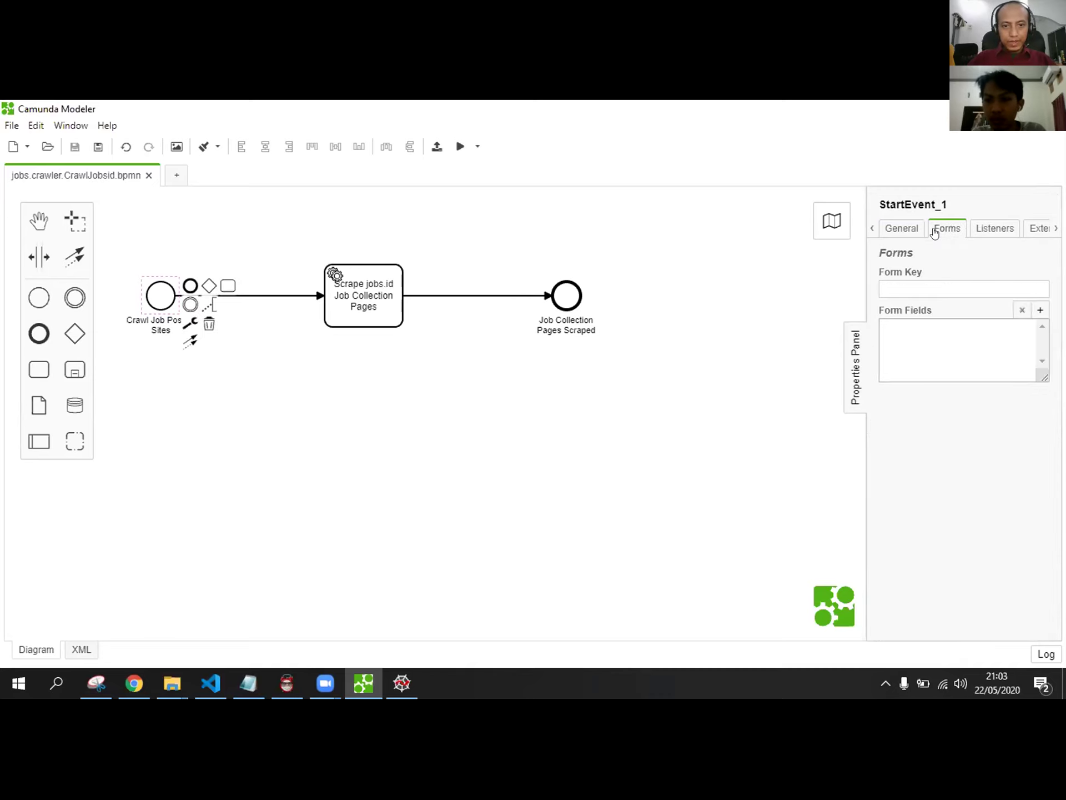
click(931, 287)
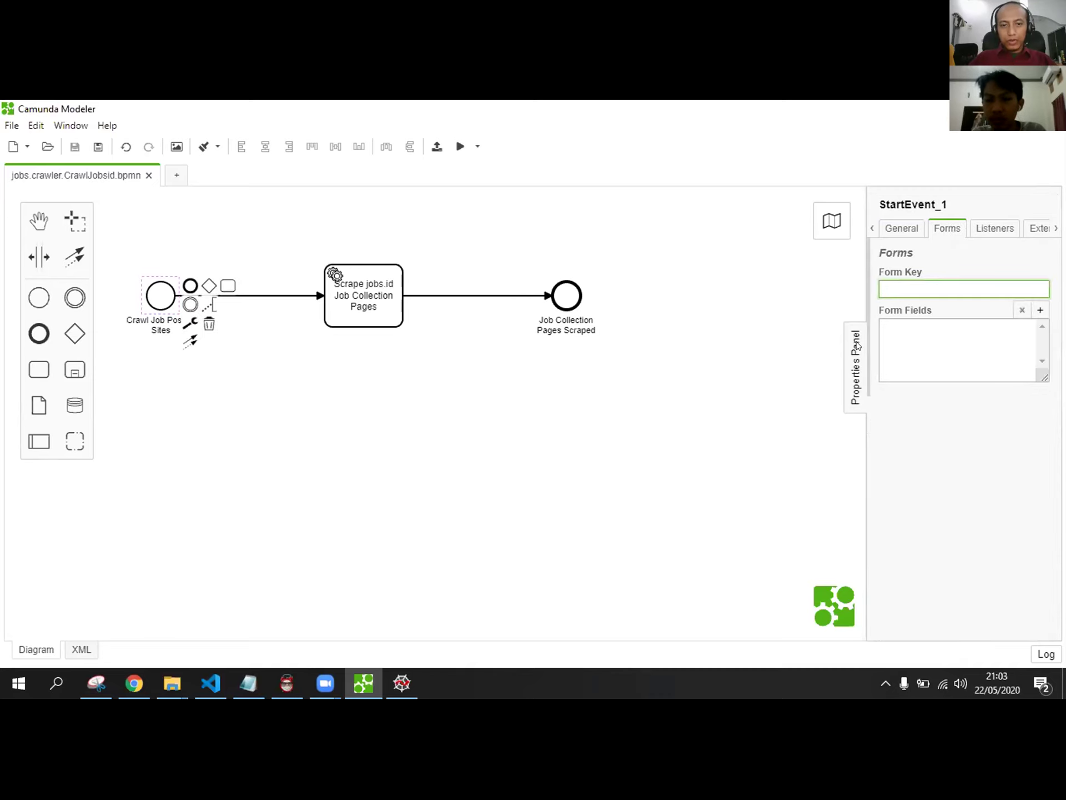
click(930, 341)
click(1035, 310)
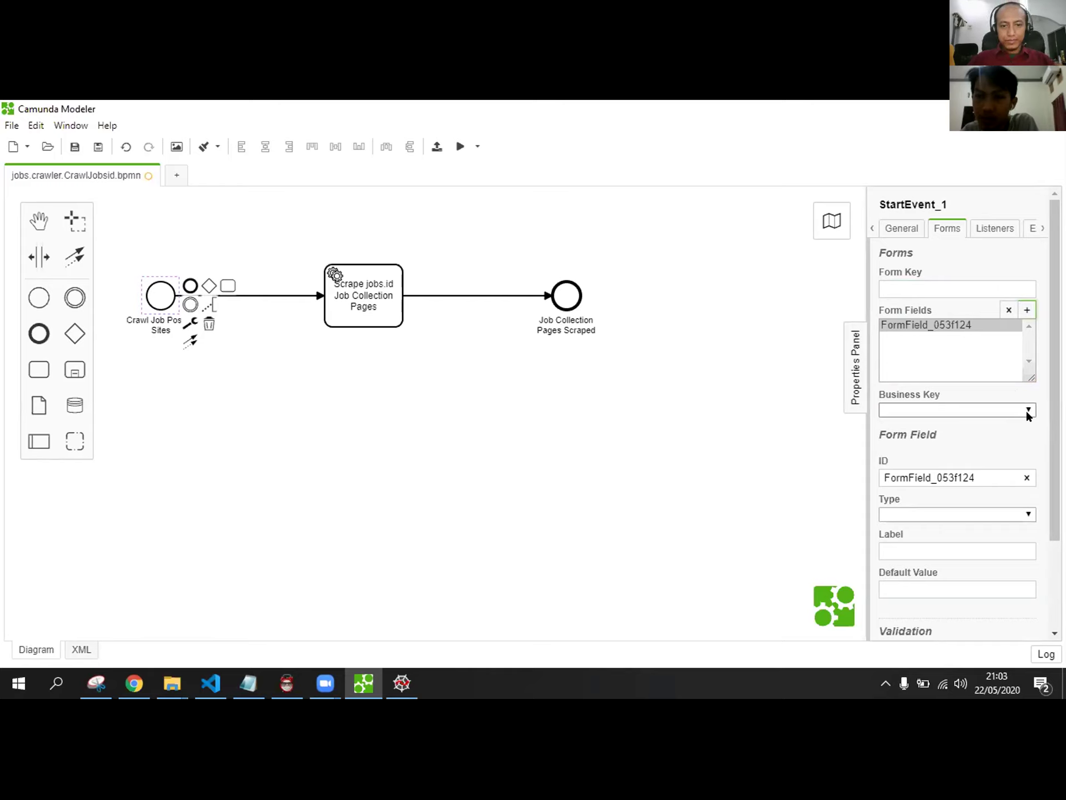
scroll(1026, 412, down, 1)
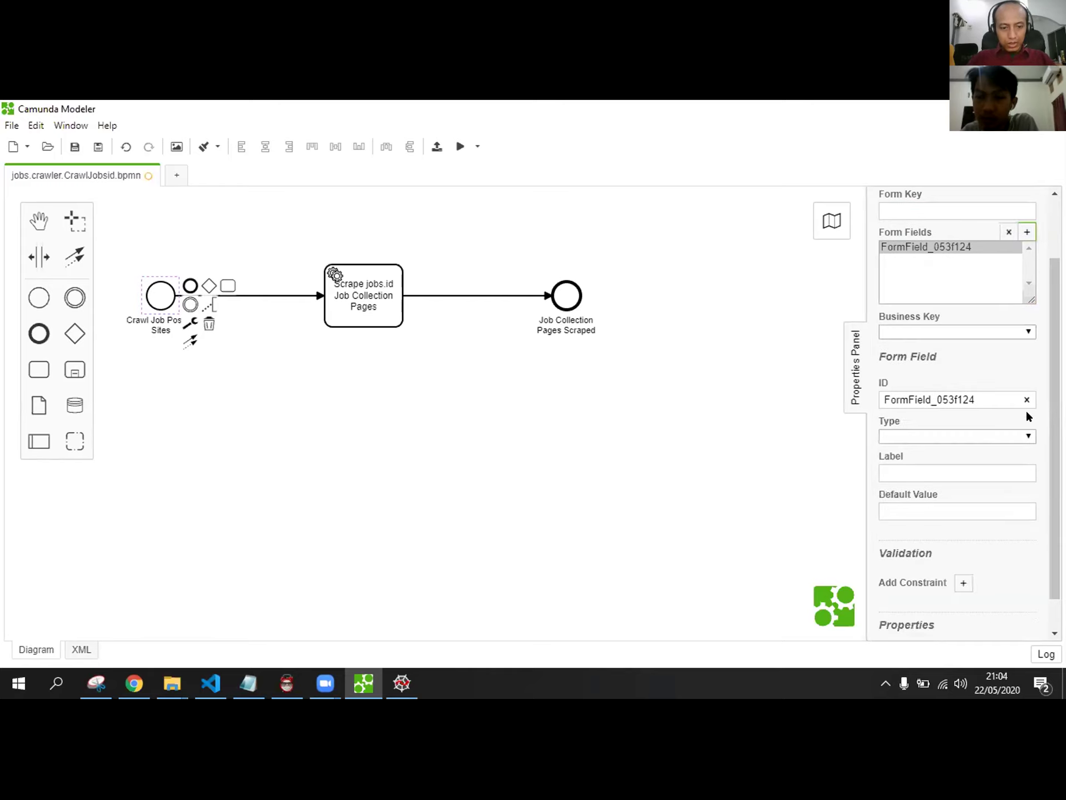